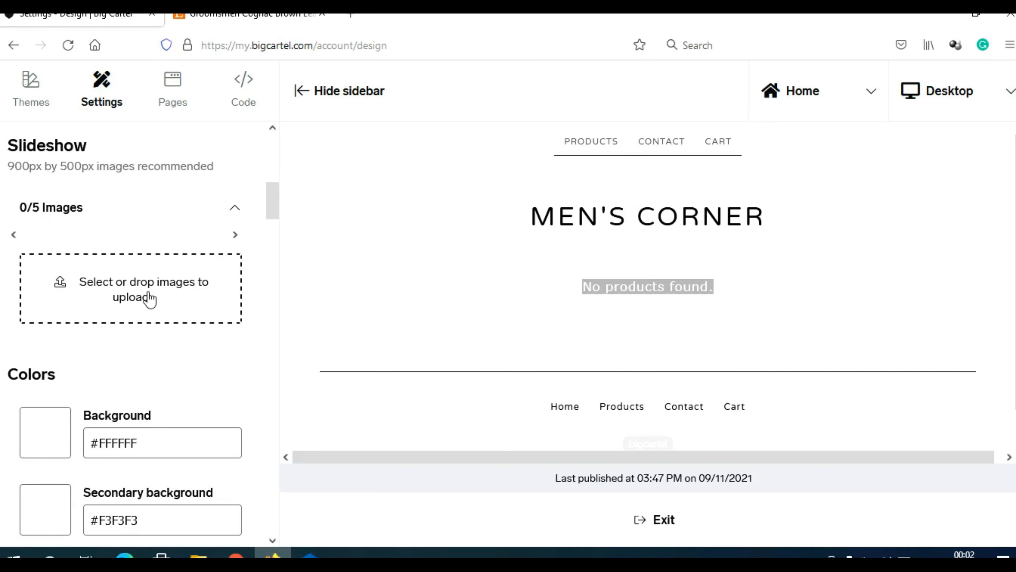
# Step: Review the shop's design settings from slideshow images to featured products, its navigation links, and the custom pages section
pyautogui.scroll(-15, 168, 292)
pyautogui.scroll(-5, 218, 304)
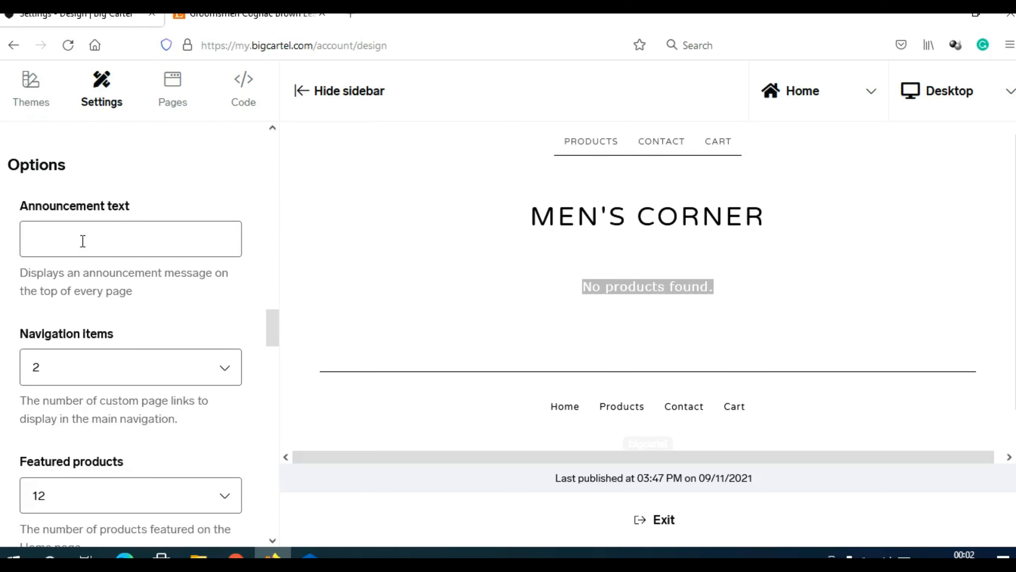
pyautogui.moveTo(43, 207); pyautogui.dragTo(205, 344)
pyautogui.moveTo(210, 443); pyautogui.dragTo(210, 464)
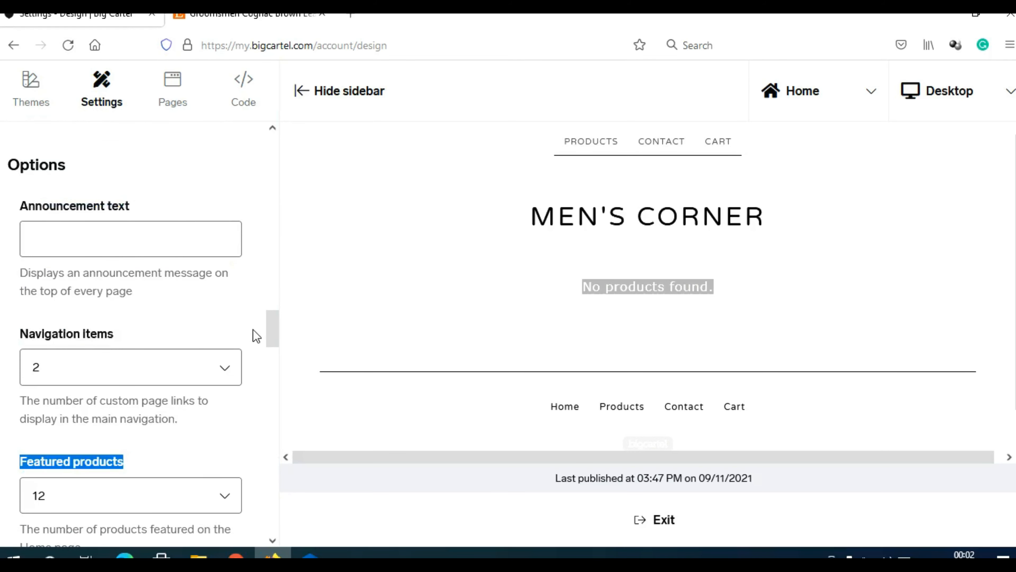
pyautogui.scroll(15, 252, 324)
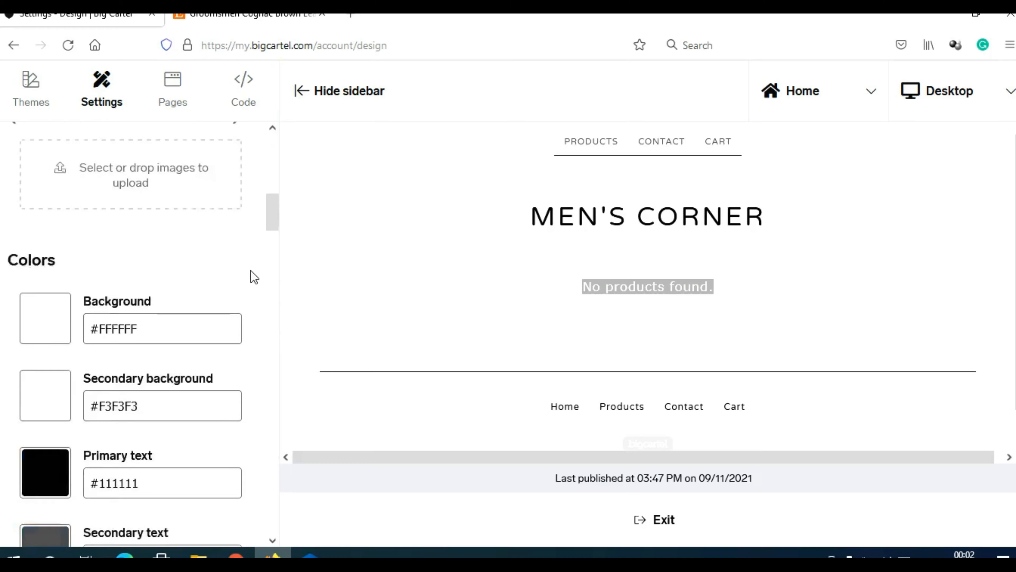
pyautogui.scroll(5, 252, 270)
pyautogui.moveTo(512, 413); pyautogui.dragTo(756, 404)
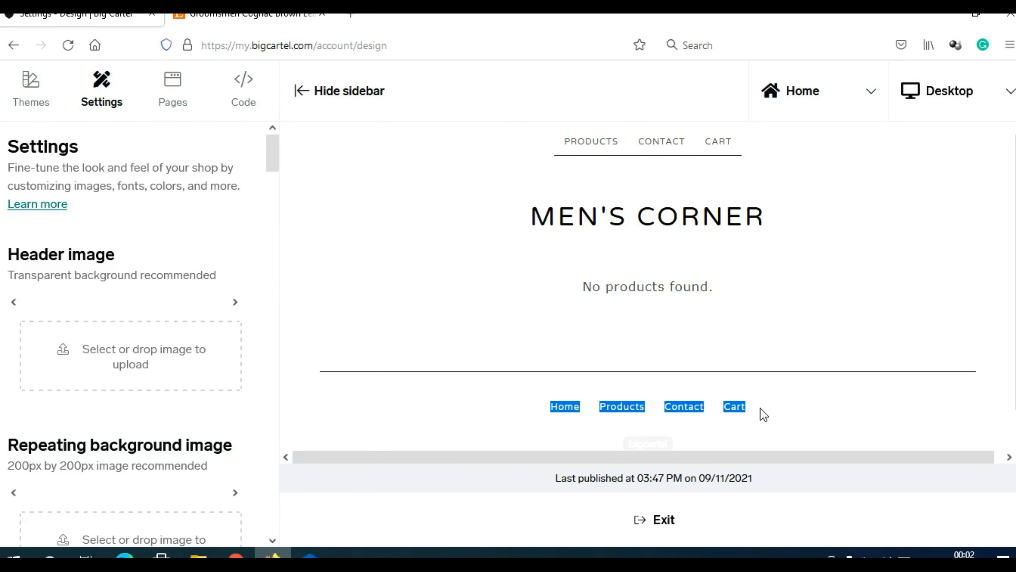
pyautogui.moveTo(554, 143); pyautogui.dragTo(750, 161)
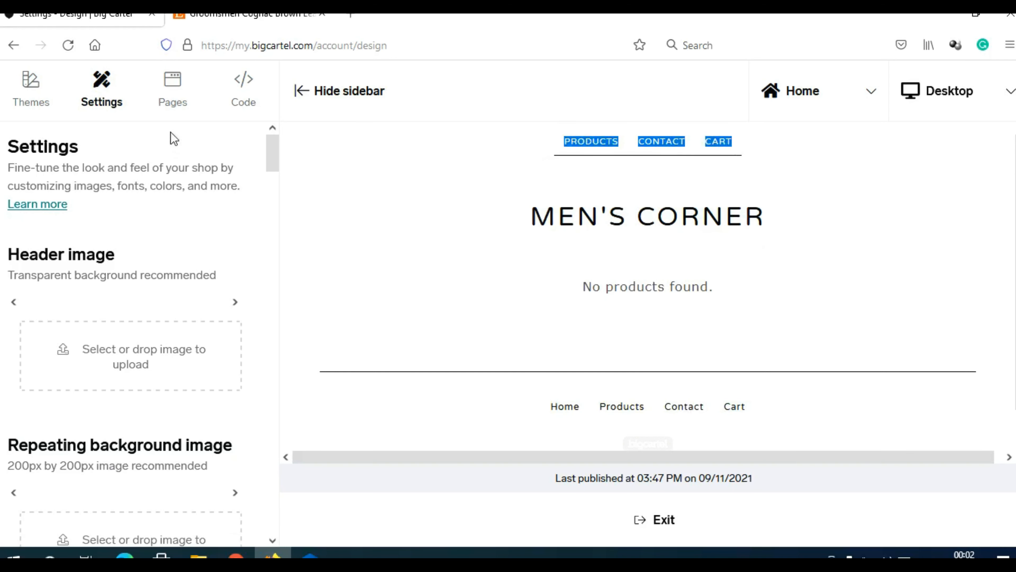
pyautogui.click(171, 100)
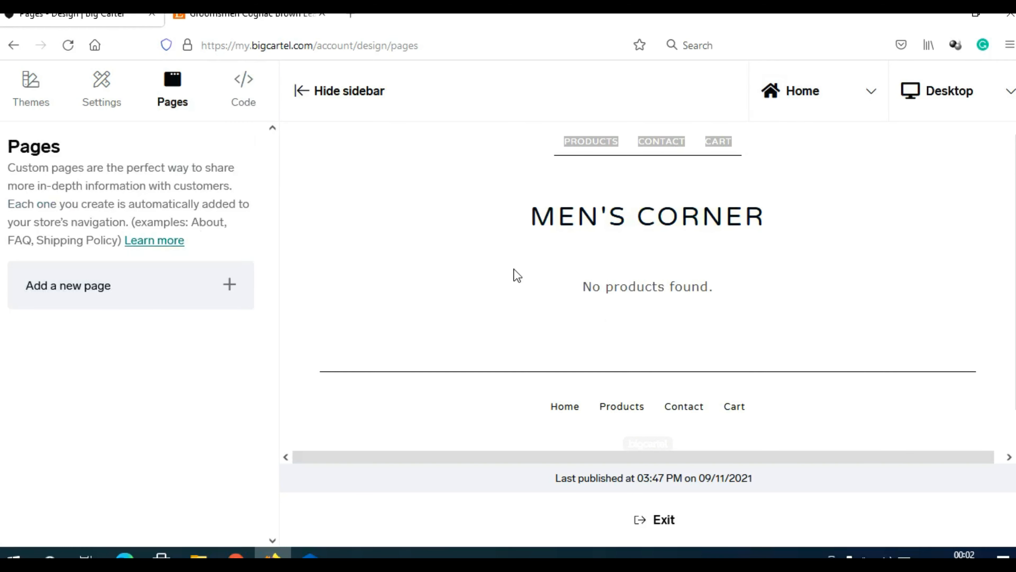
# Step: Browse the available themes, apply the Setlist theme to the shop and publish the change
pyautogui.click(26, 98)
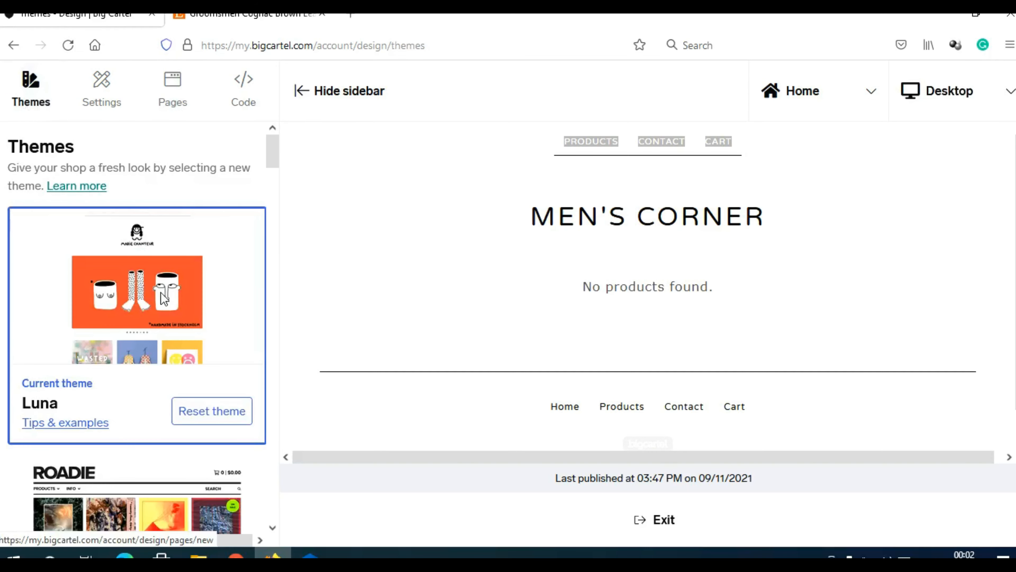
pyautogui.scroll(-10, 161, 292)
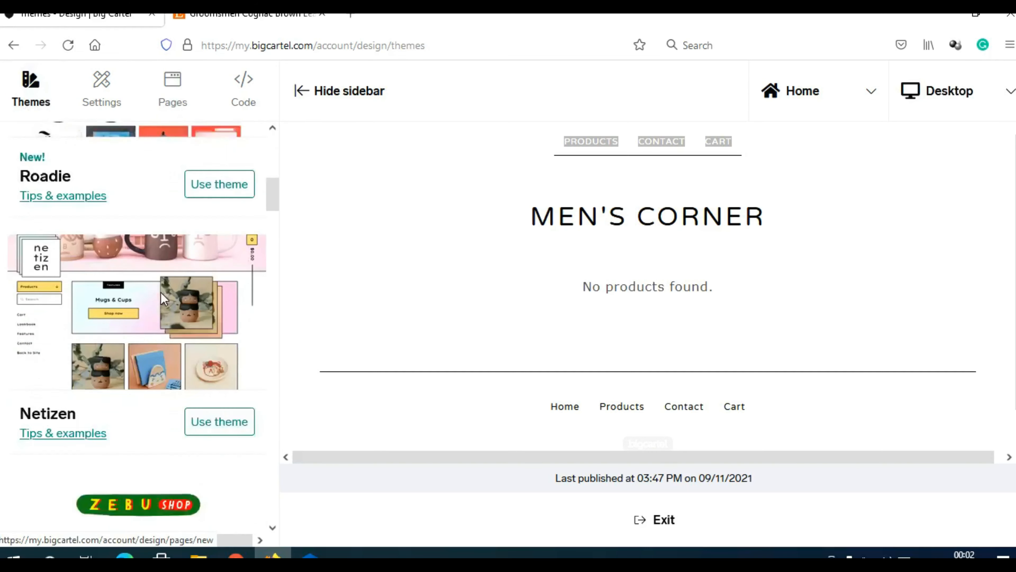
pyautogui.scroll(-15, 160, 292)
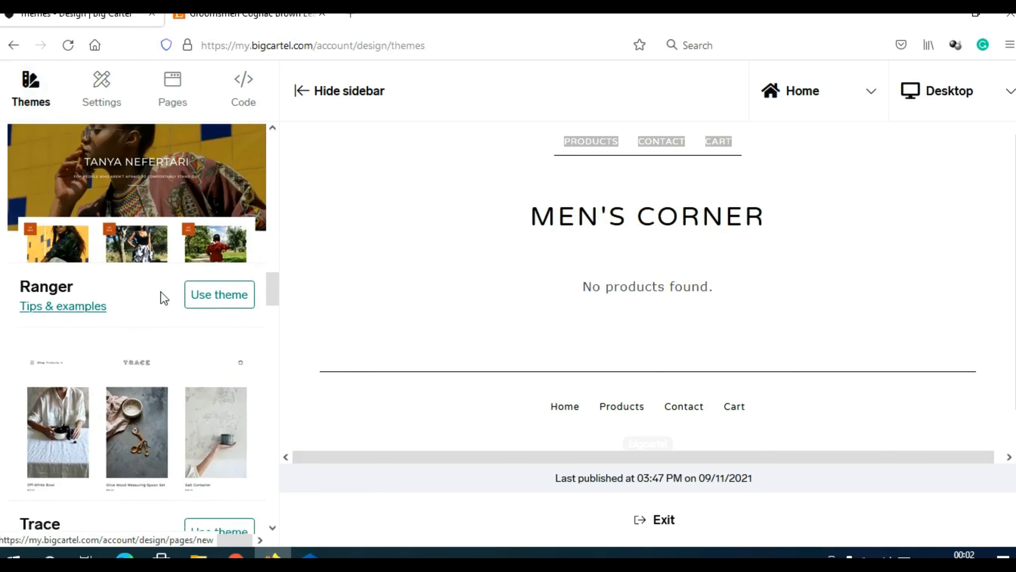
pyautogui.scroll(-12, 160, 292)
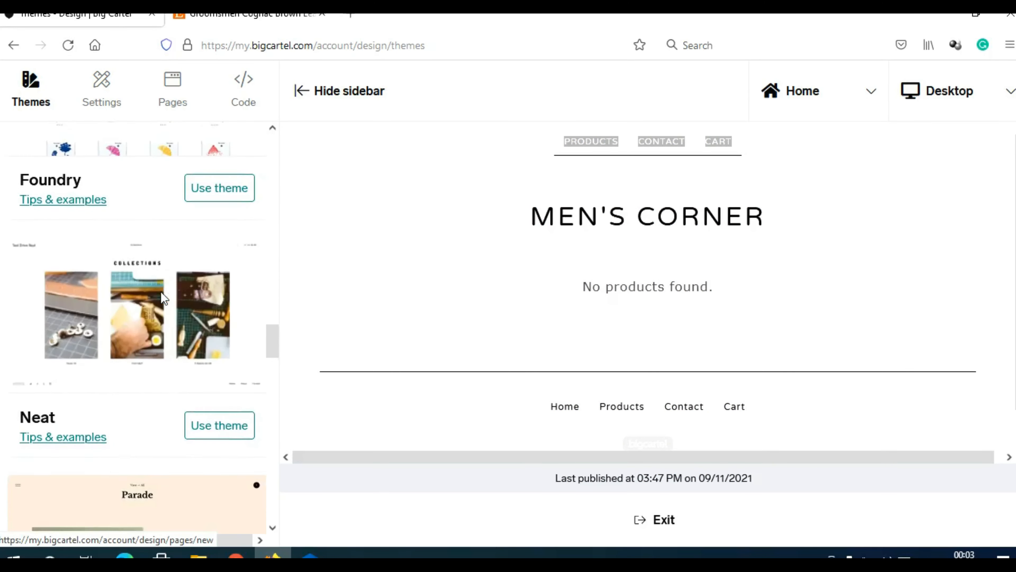
pyautogui.scroll(-15, 162, 297)
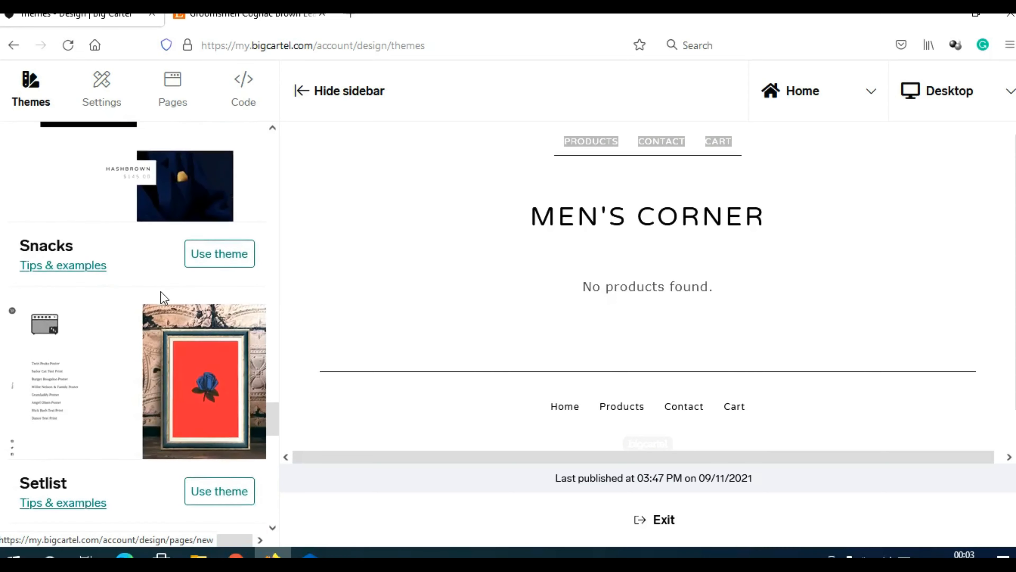
pyautogui.scroll(-10, 160, 291)
pyautogui.scroll(7, 160, 291)
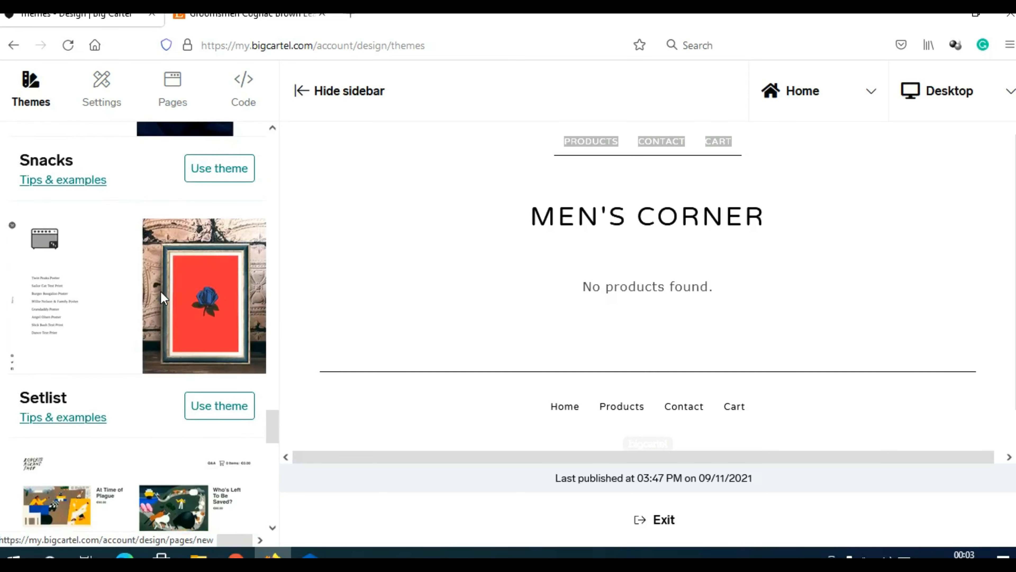
pyautogui.click(226, 413)
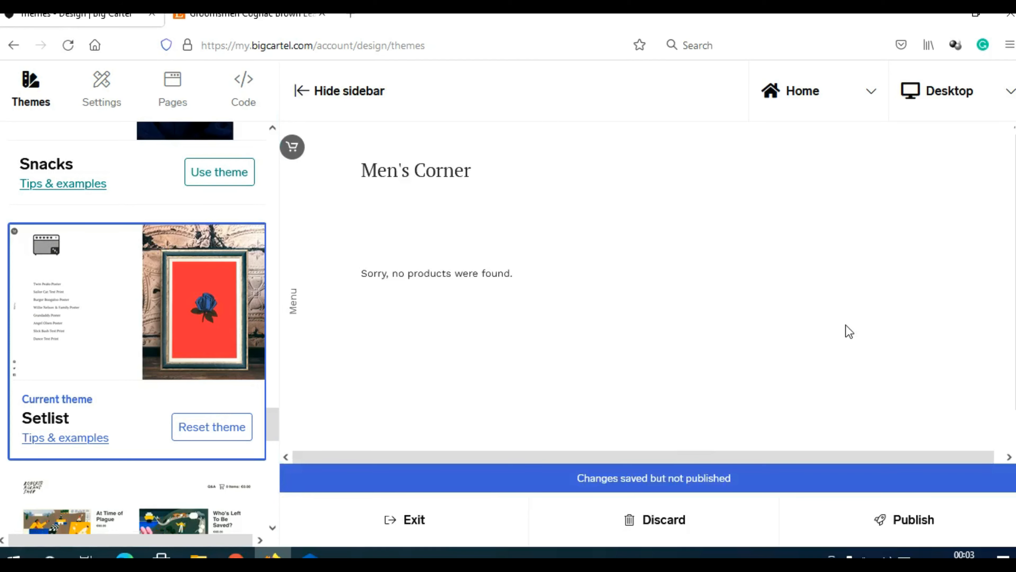
pyautogui.click(919, 523)
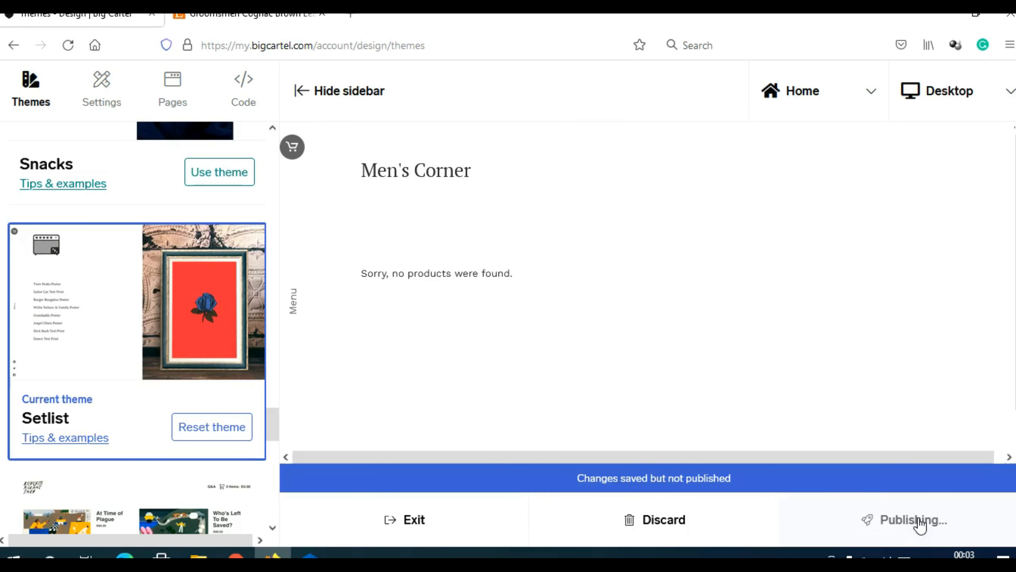
pyautogui.click(649, 336)
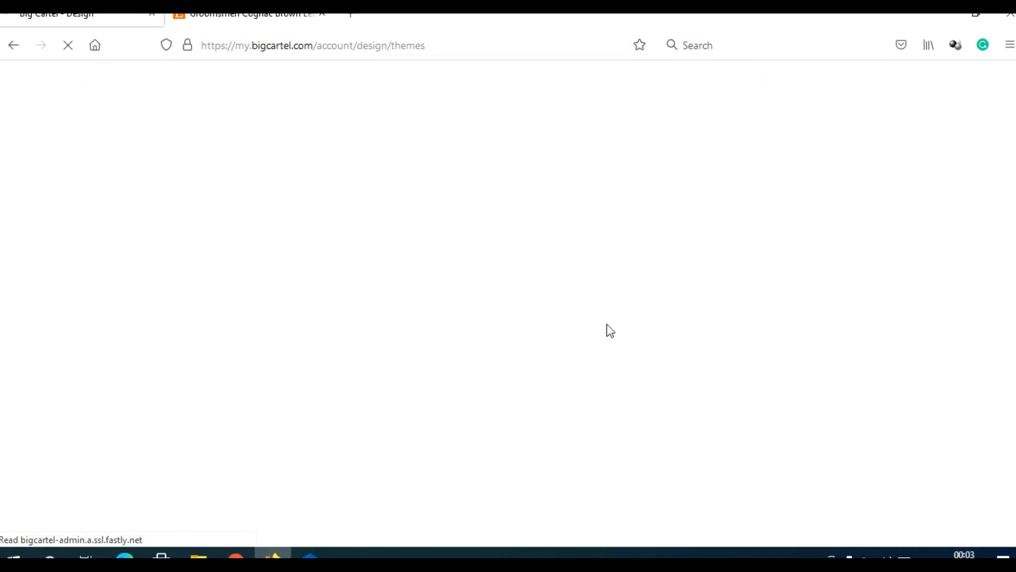
# Step: Preview the shop's Product page in the design editor and look at the device preview choices
pyautogui.click(819, 101)
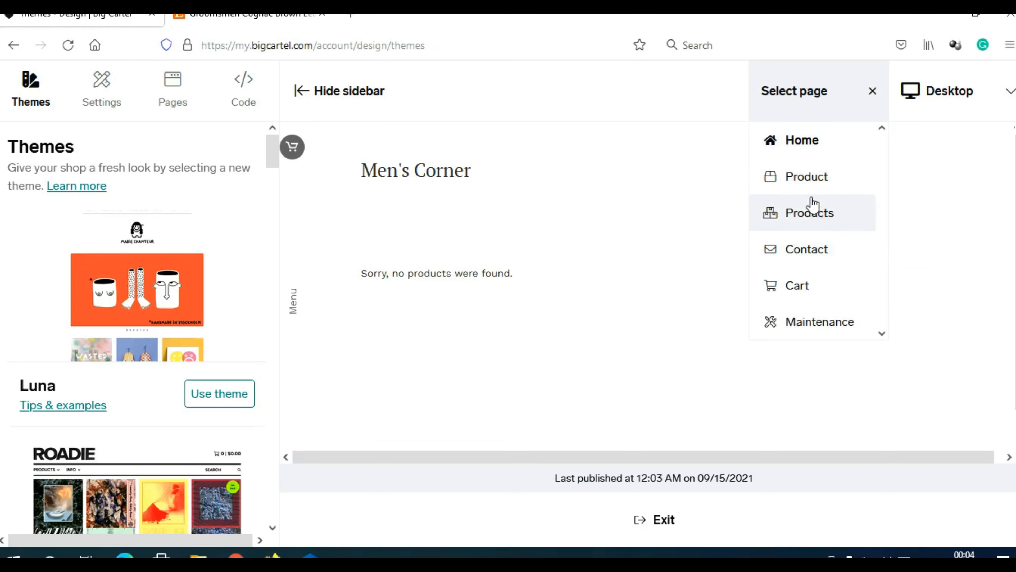
pyautogui.click(805, 180)
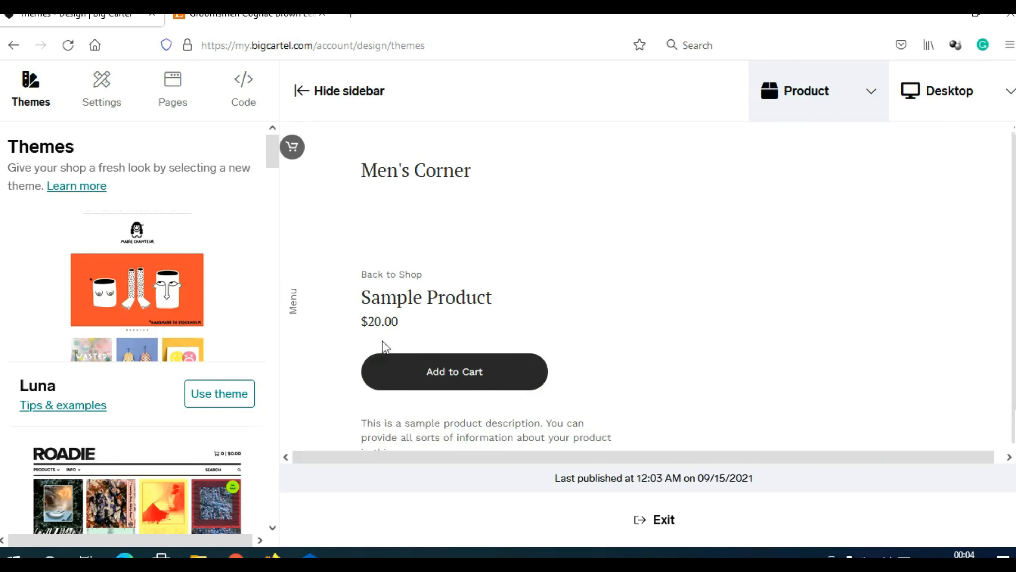
pyautogui.click(969, 113)
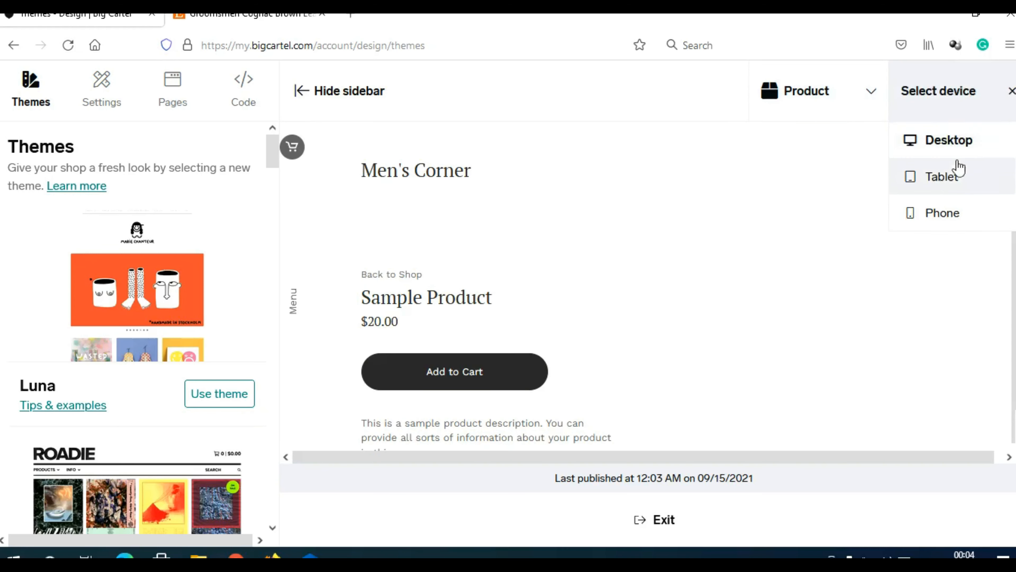
pyautogui.click(695, 346)
pyautogui.scroll(-1, 695, 346)
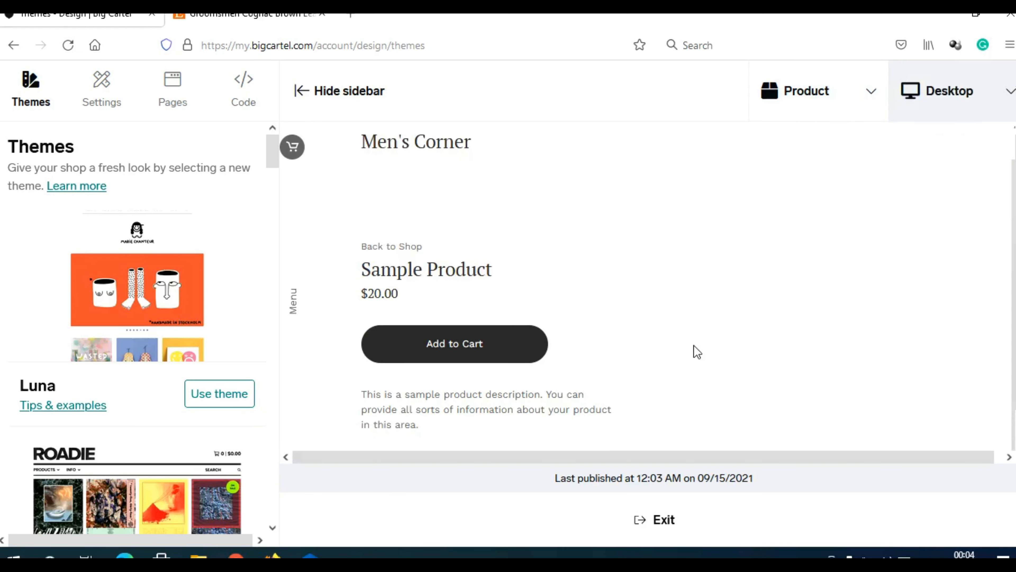
# Step: Exit the design editor and open the payment processor setup from the dashboard's getting started checklist
pyautogui.click(664, 525)
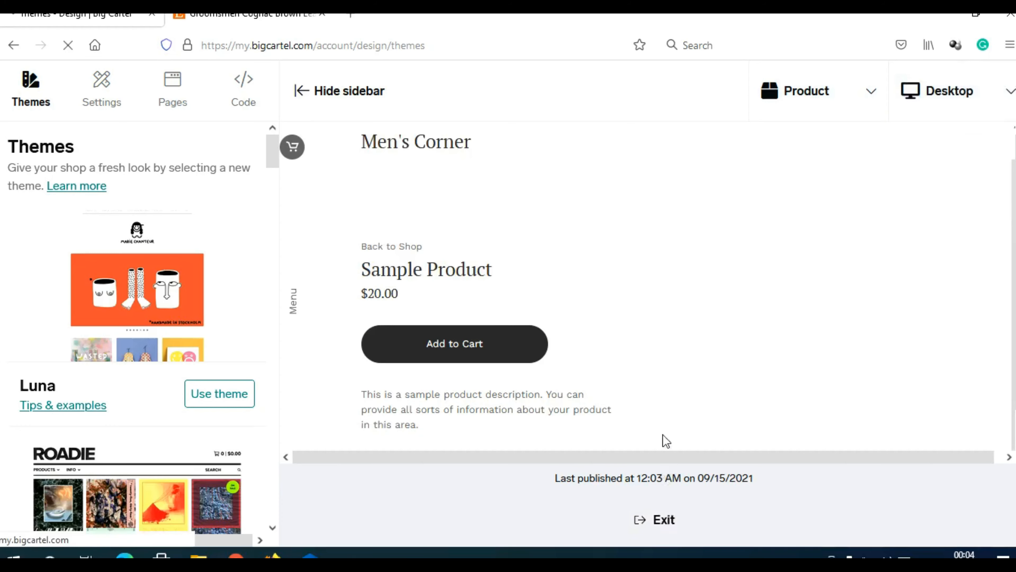
pyautogui.click(329, 98)
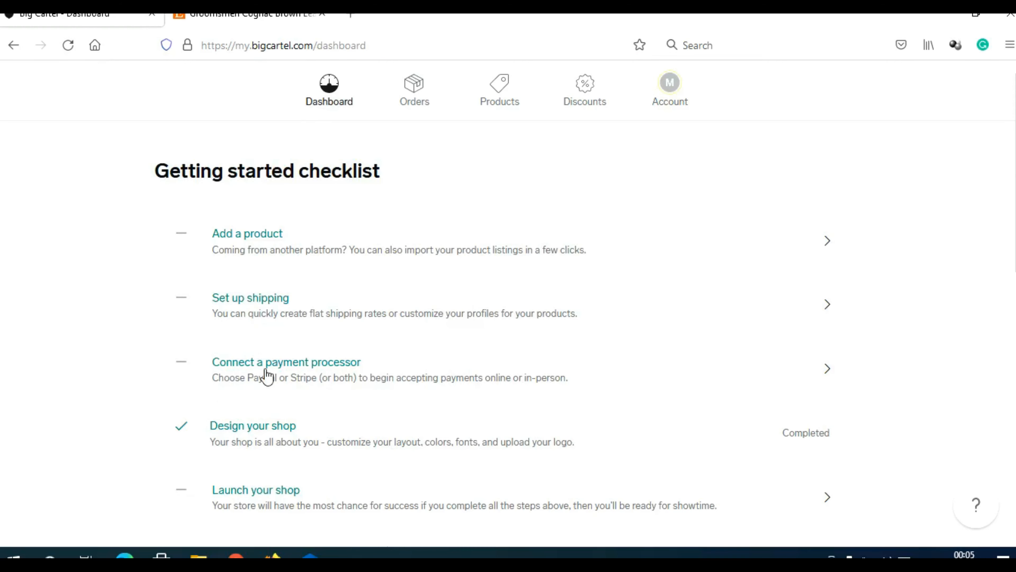
pyautogui.click(290, 375)
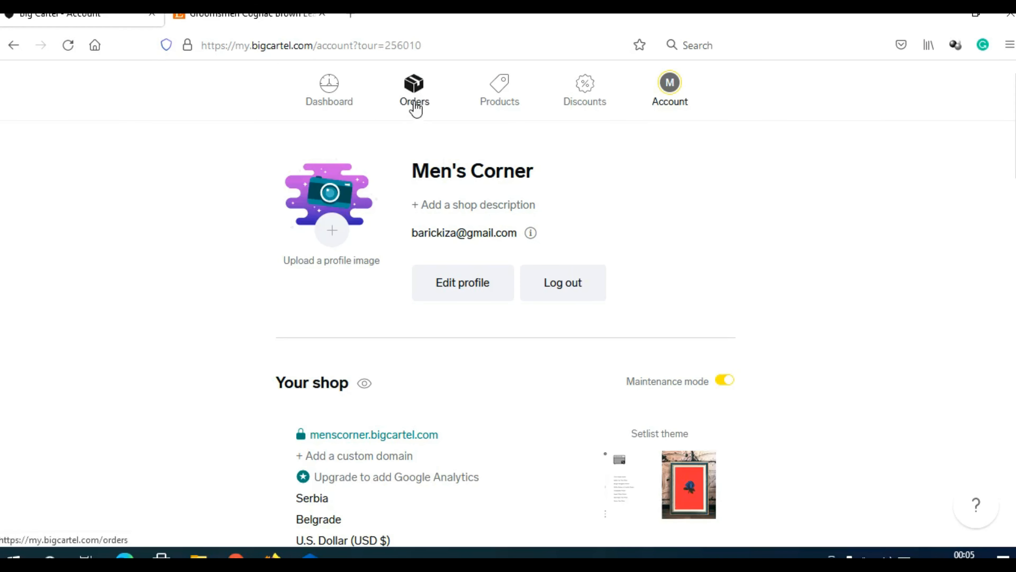
# Step: Open the shop's orders overview and read its status text
pyautogui.click(415, 104)
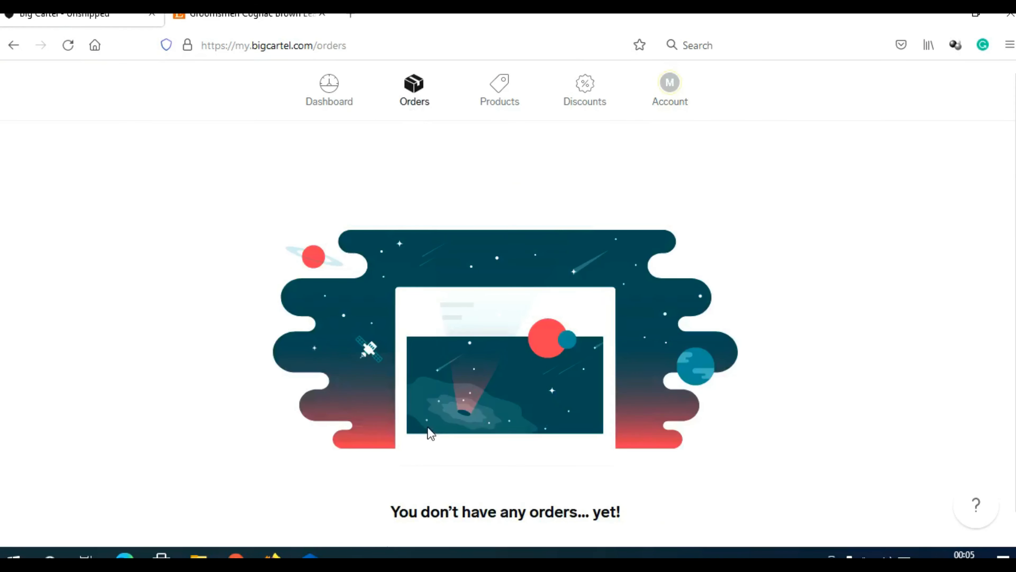
pyautogui.scroll(-1, 424, 441)
pyautogui.moveTo(393, 494); pyautogui.dragTo(642, 497)
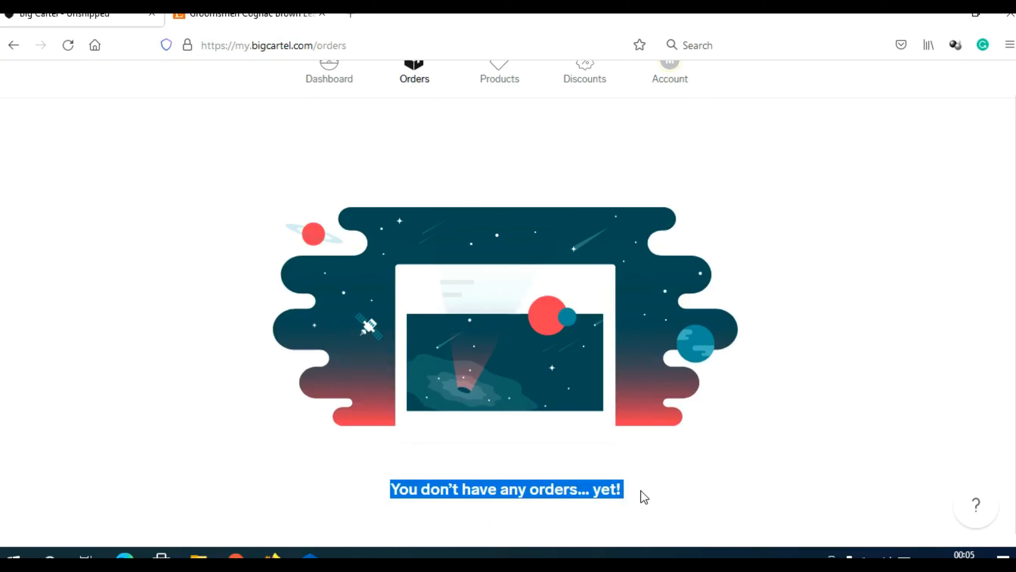
pyautogui.scroll(1, 554, 232)
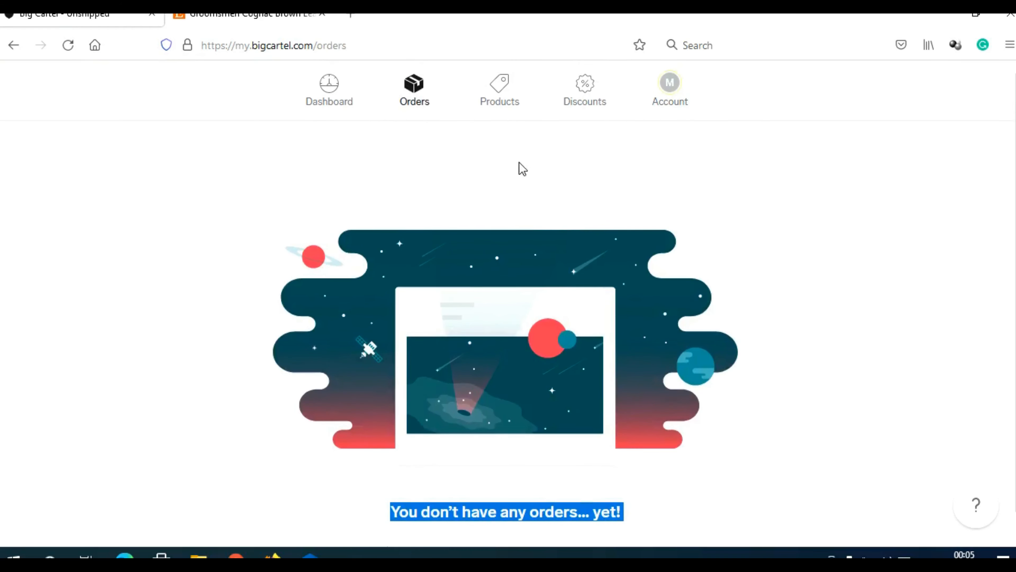
# Step: Start a new product in the shop and consult the Etsy suspenders listing as its source
pyautogui.click(499, 98)
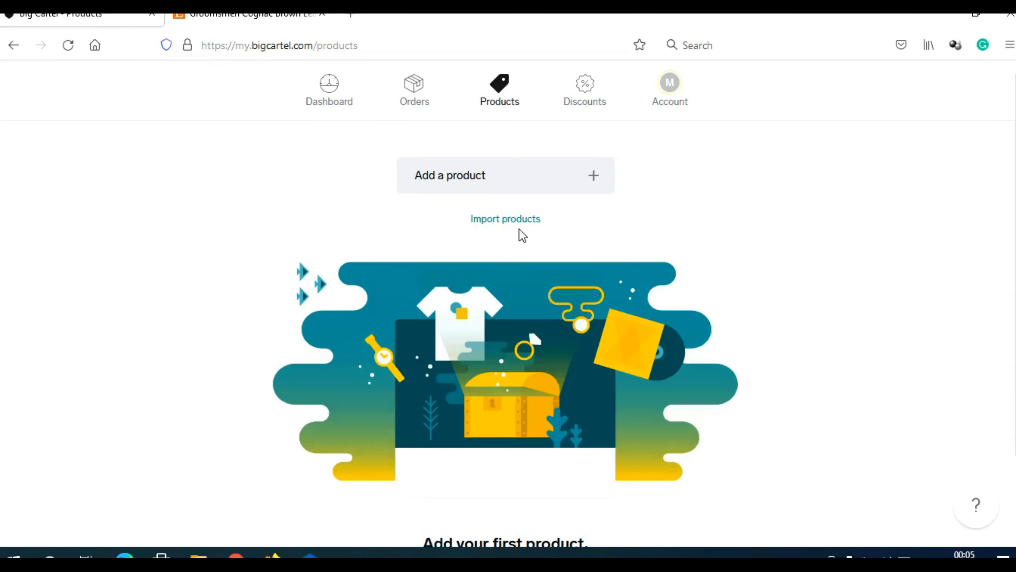
pyautogui.click(466, 176)
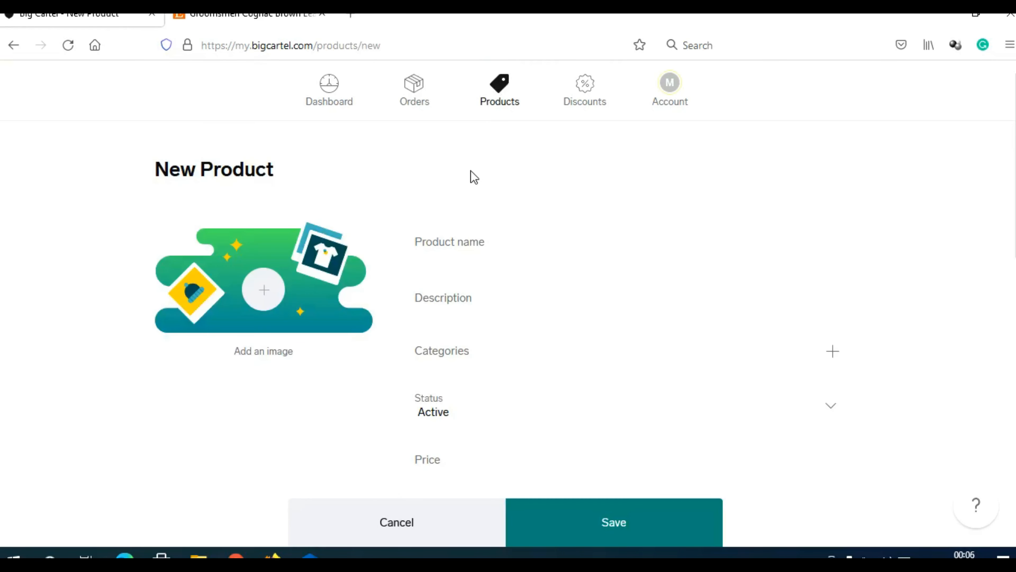
pyautogui.click(246, 20)
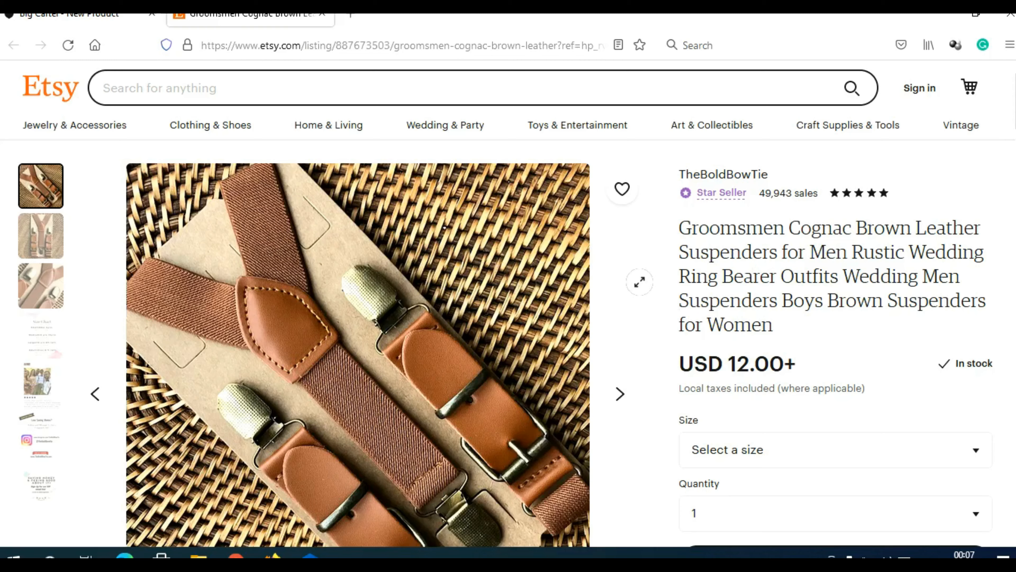
pyautogui.click(72, 19)
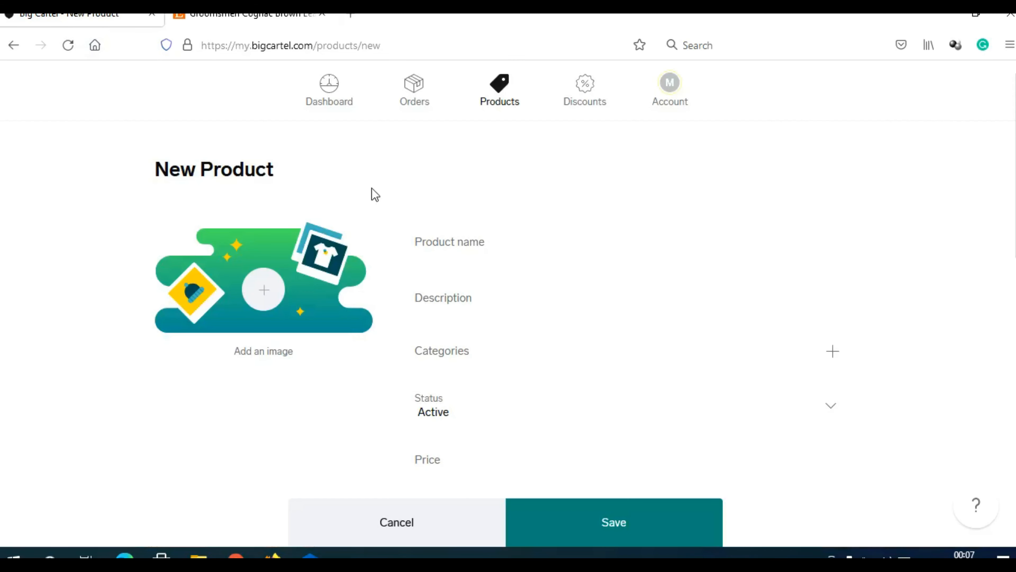
# Step: Copy "Groomsmen Cognac Brown Leather Suspenders for Men Rustic" from the Etsy listing's title into the new product's name
pyautogui.click(240, 18)
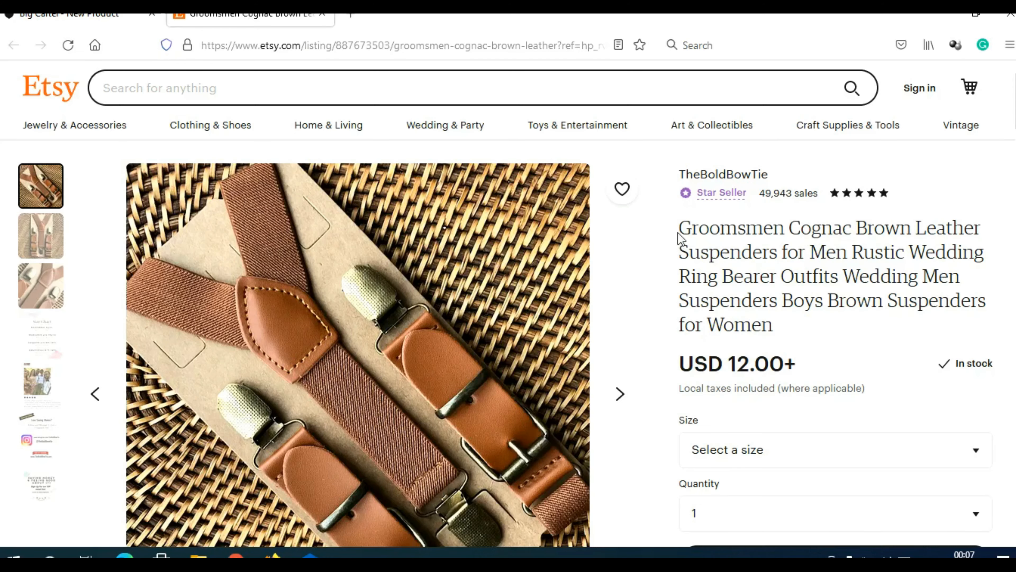
pyautogui.moveTo(680, 227); pyautogui.dragTo(914, 254)
pyautogui.hotkey('ctrl', 'c')
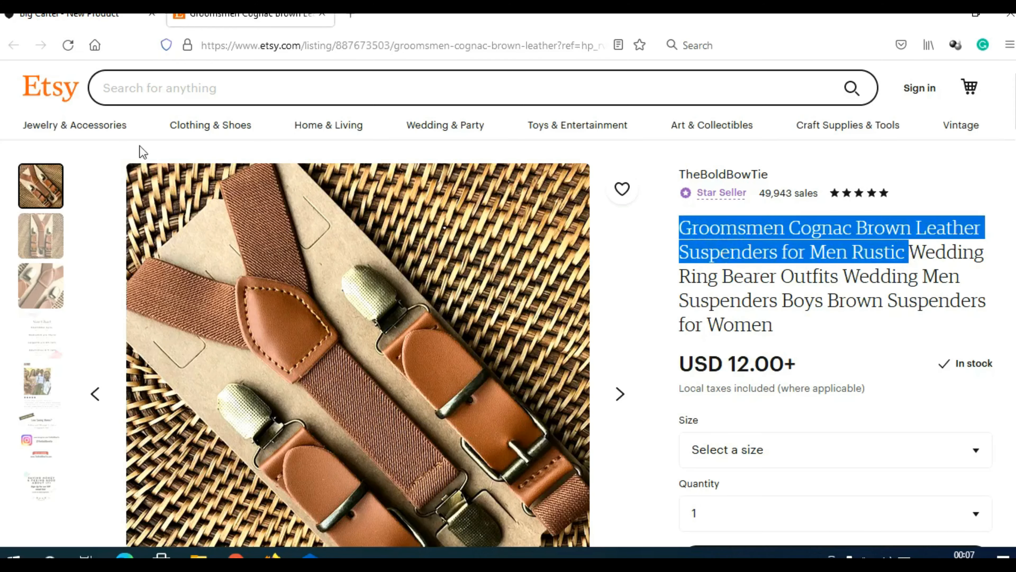
pyautogui.click(78, 17)
pyautogui.click(478, 247)
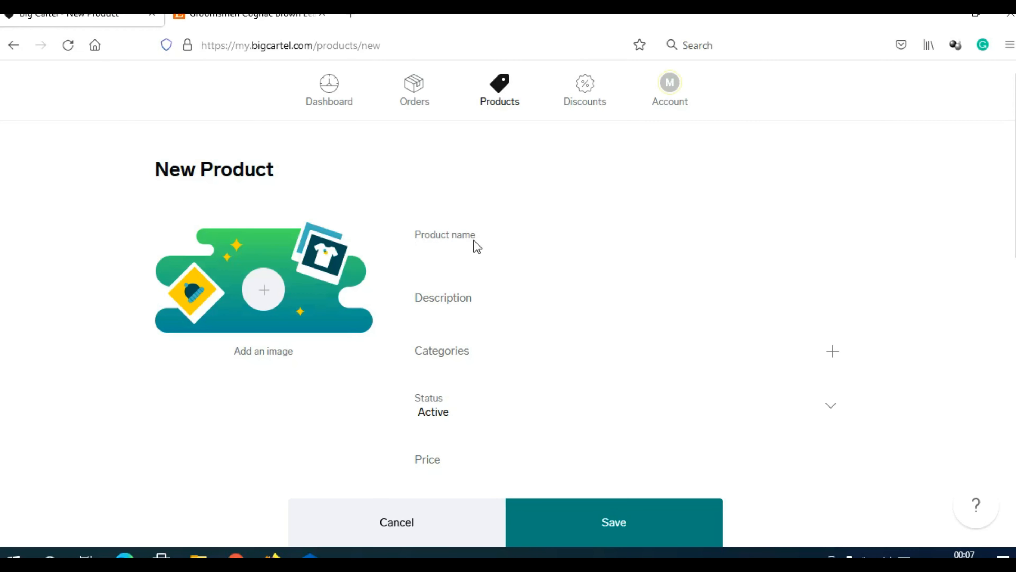
pyautogui.hotkey('ctrl', 'v')
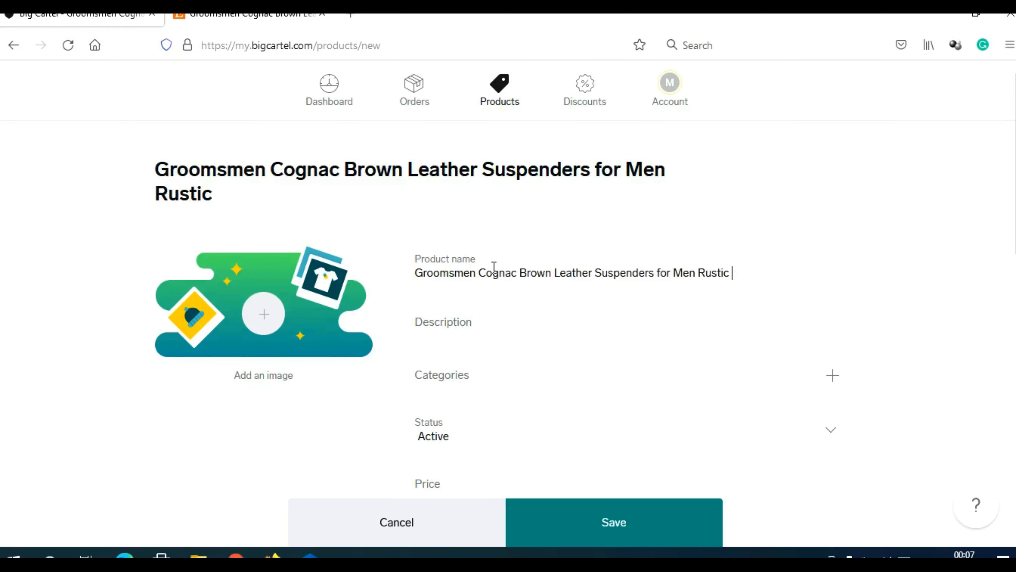
# Step: Copy the Etsy listing's opening description, from "Leather Buckle Suspenders with Brass Clips" through "any other special occasion", into the new product's description
pyautogui.click(458, 326)
pyautogui.click(250, 17)
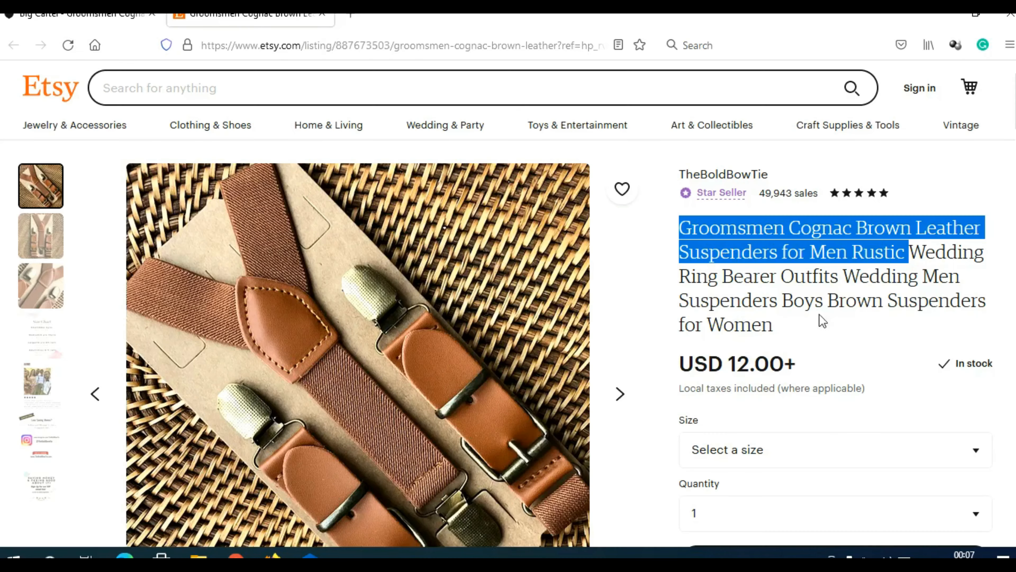
pyautogui.scroll(-10, 901, 347)
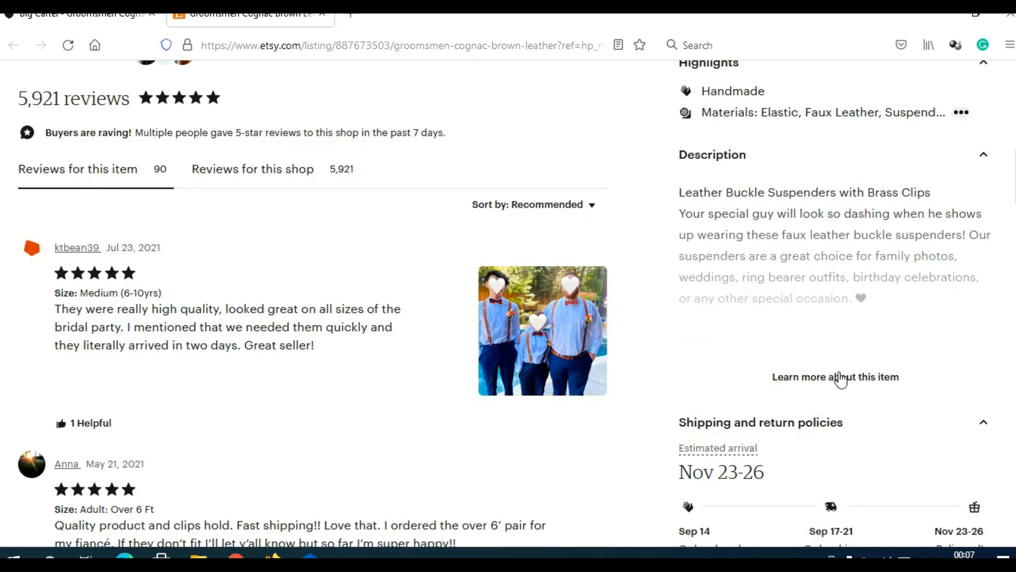
pyautogui.click(850, 385)
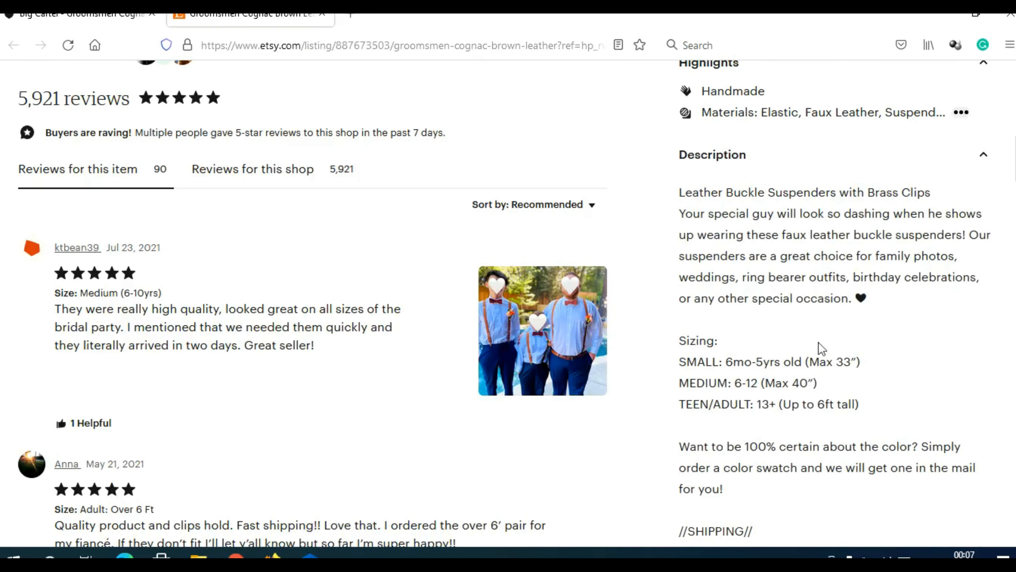
pyautogui.moveTo(681, 192); pyautogui.dragTo(884, 304)
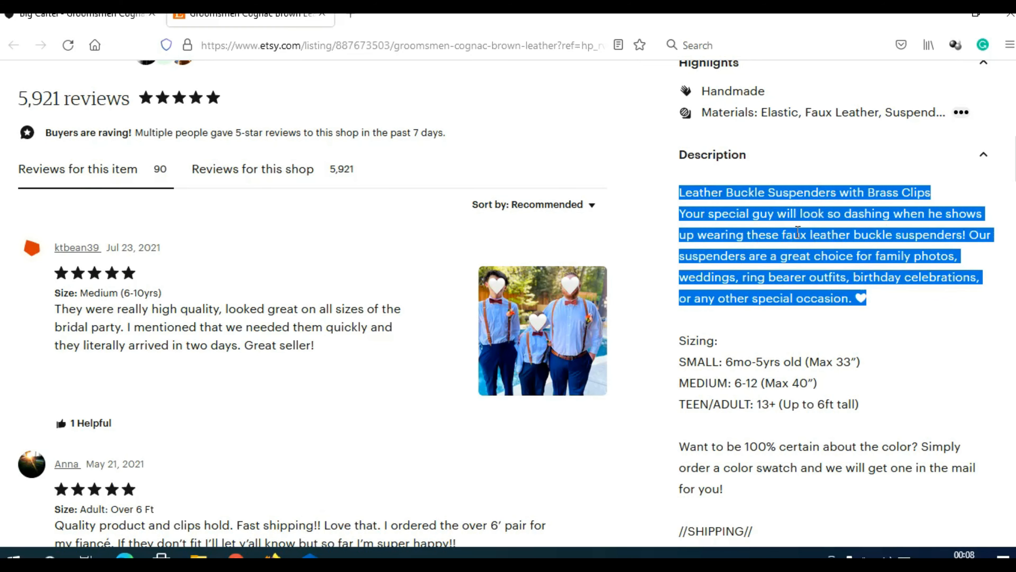
pyautogui.click(86, 17)
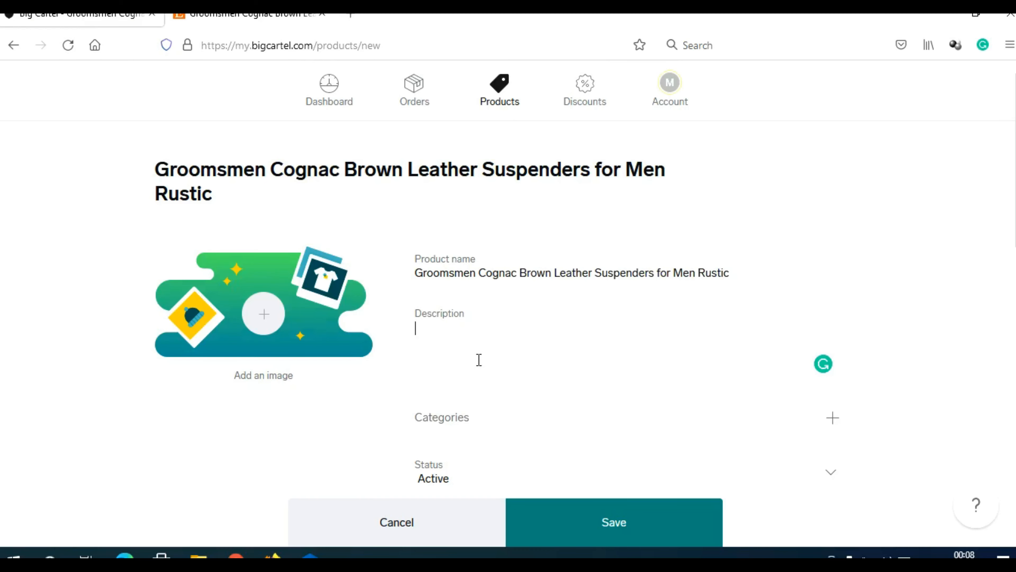
pyautogui.write('Leather Buckle Suspenders with Brass Clips Your special guy will look so dashing when he shows up wearing these faux leather buckle suspenders! Our suspenders are a great choice for family photos, weddings, ring bearer outfits, birthday celebrations, or any other special occasion. ❤')
# Step: Create a product category named "Suspenders" and assign it to the new product
pyautogui.scroll(-5, 485, 344)
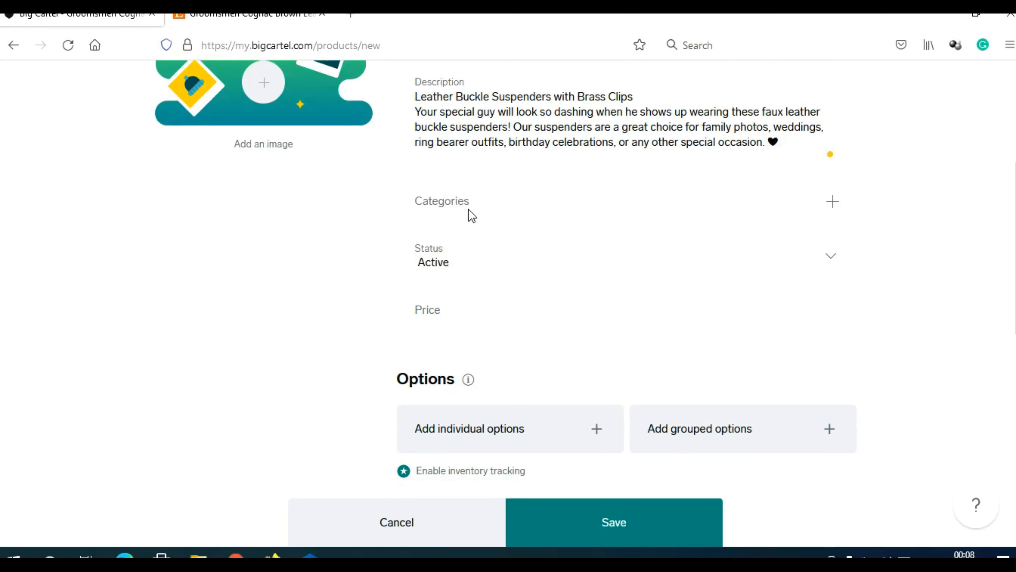
pyautogui.click(833, 202)
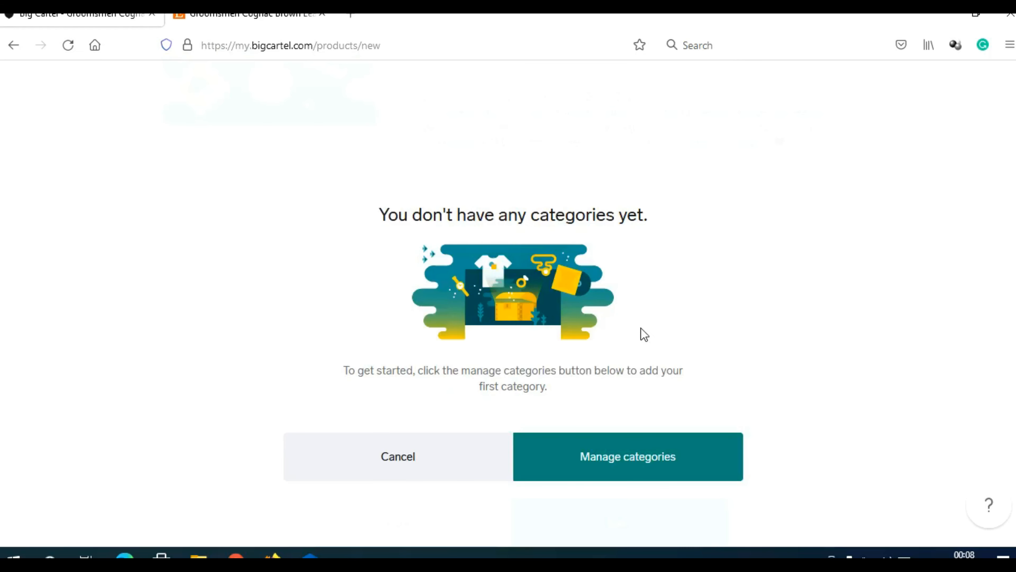
pyautogui.click(631, 464)
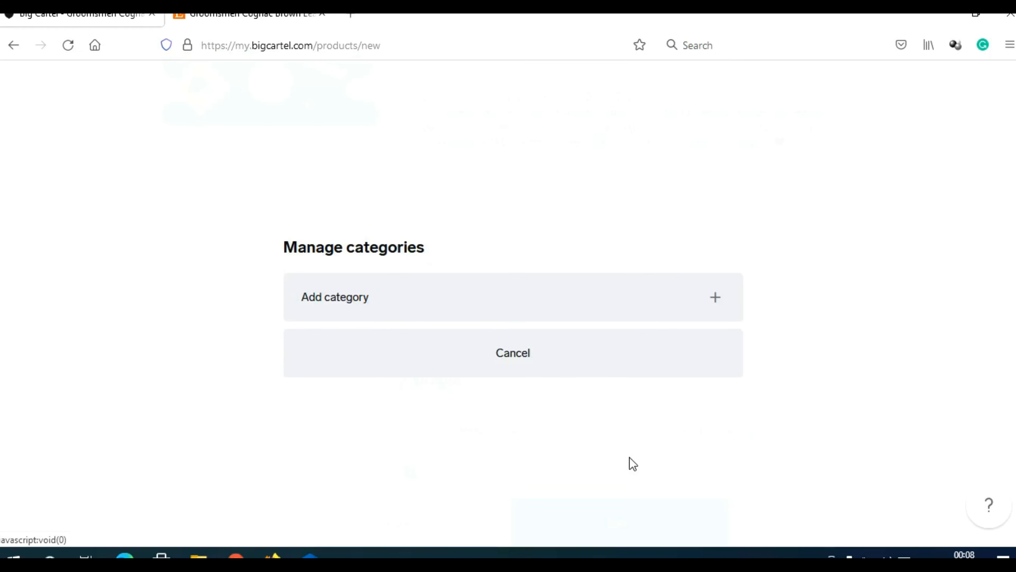
pyautogui.click(358, 305)
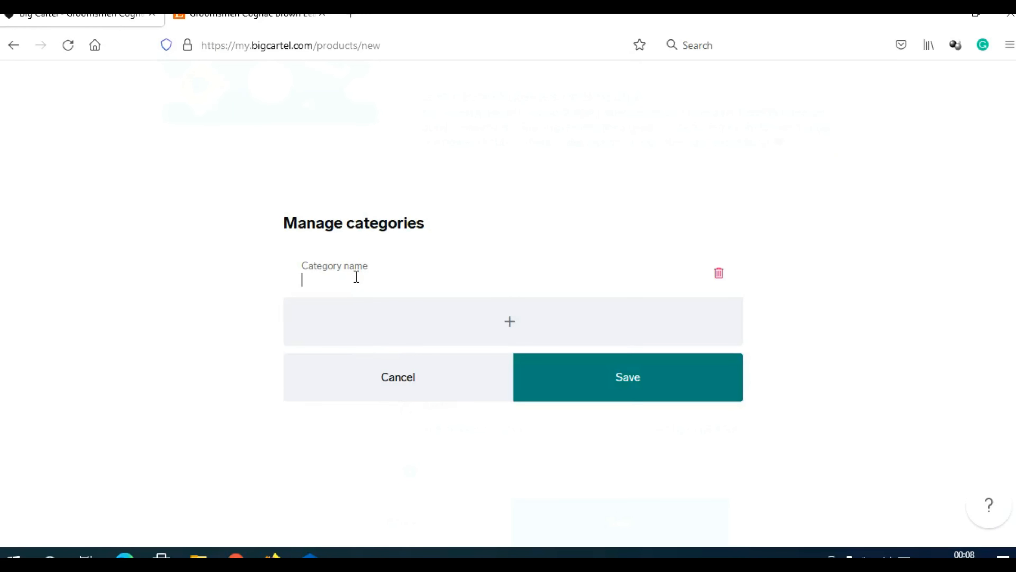
pyautogui.write('Suspenders')
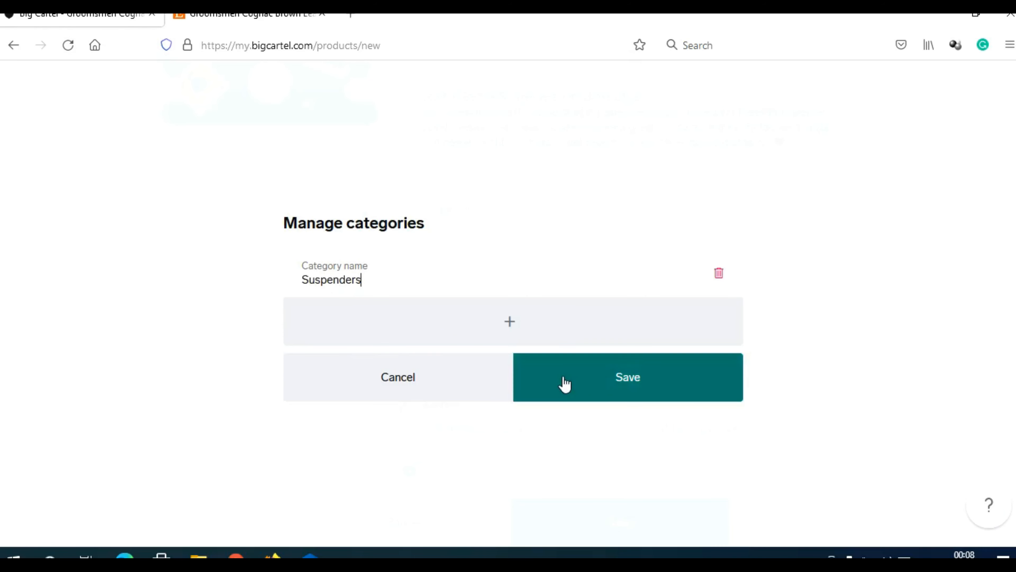
pyautogui.click(605, 388)
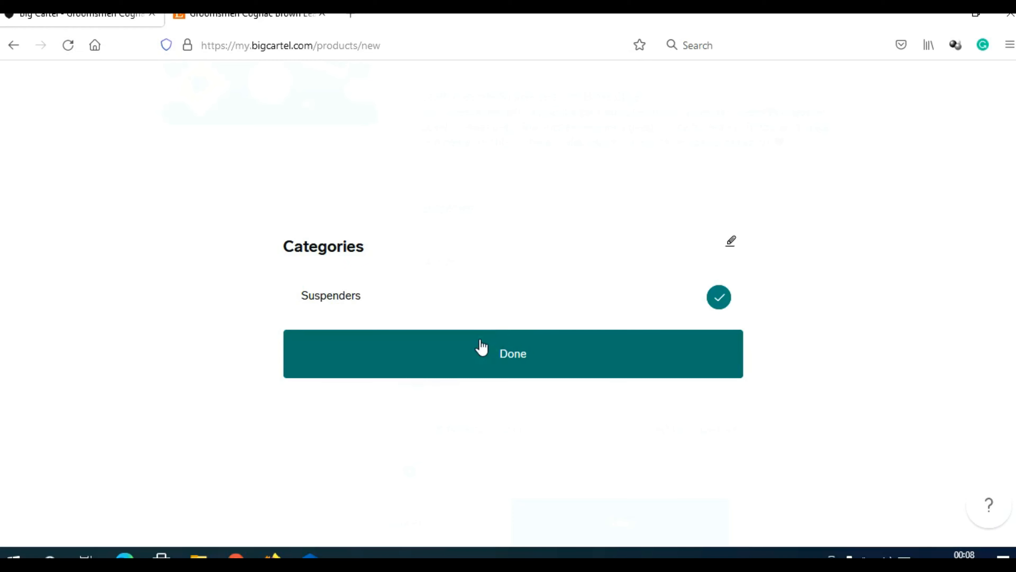
pyautogui.click(515, 362)
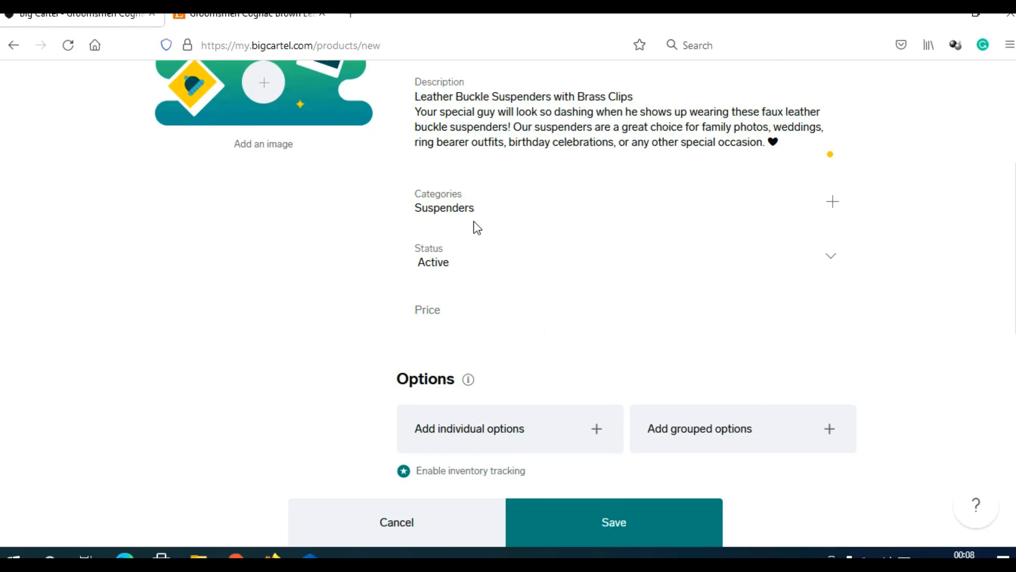
# Step: Review the product's status choices, keep Active, and set the price to 18 after consulting the Etsy listing's price
pyautogui.click(485, 269)
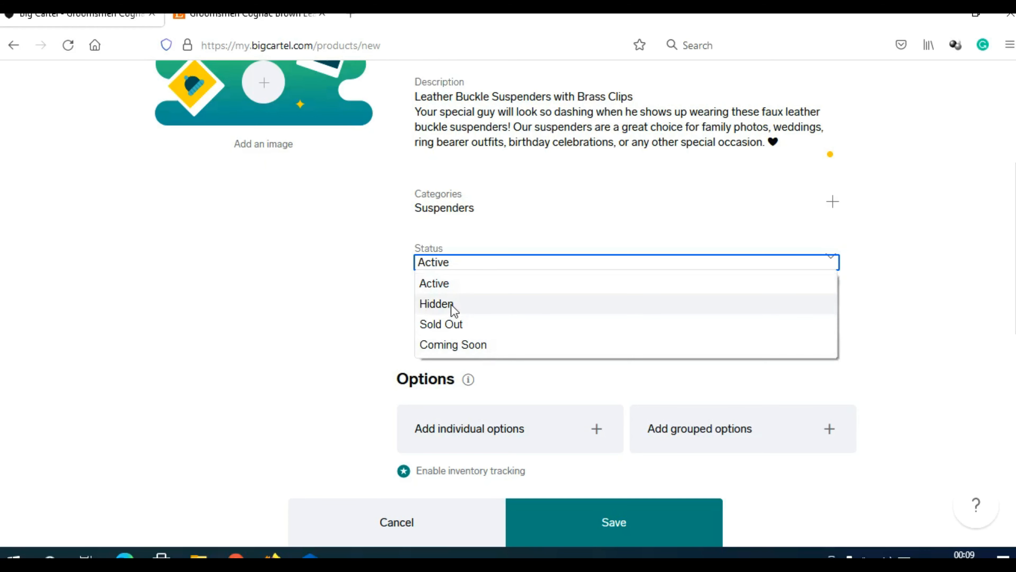
pyautogui.click(248, 15)
pyautogui.scroll(5, 845, 308)
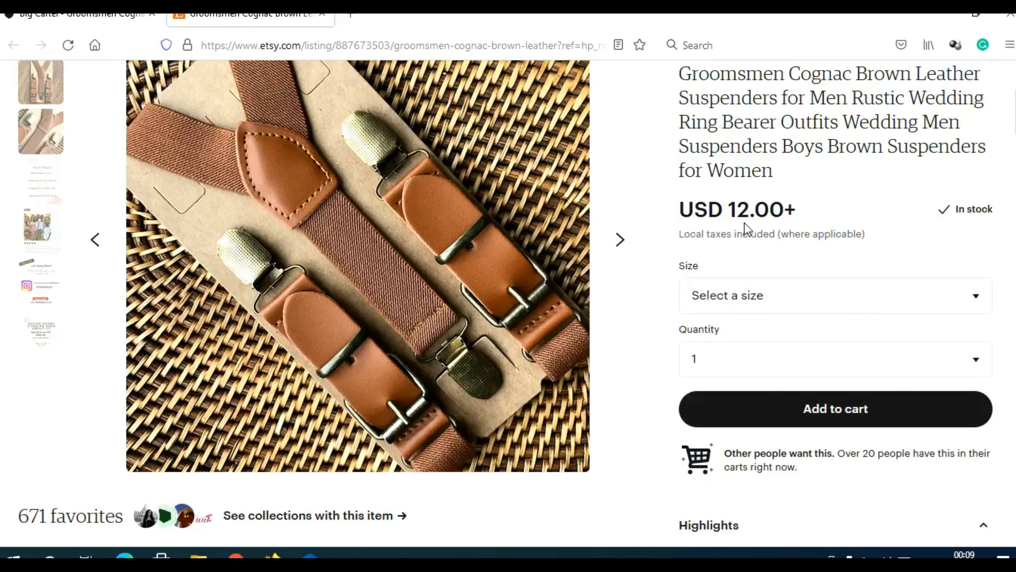
pyautogui.click(88, 16)
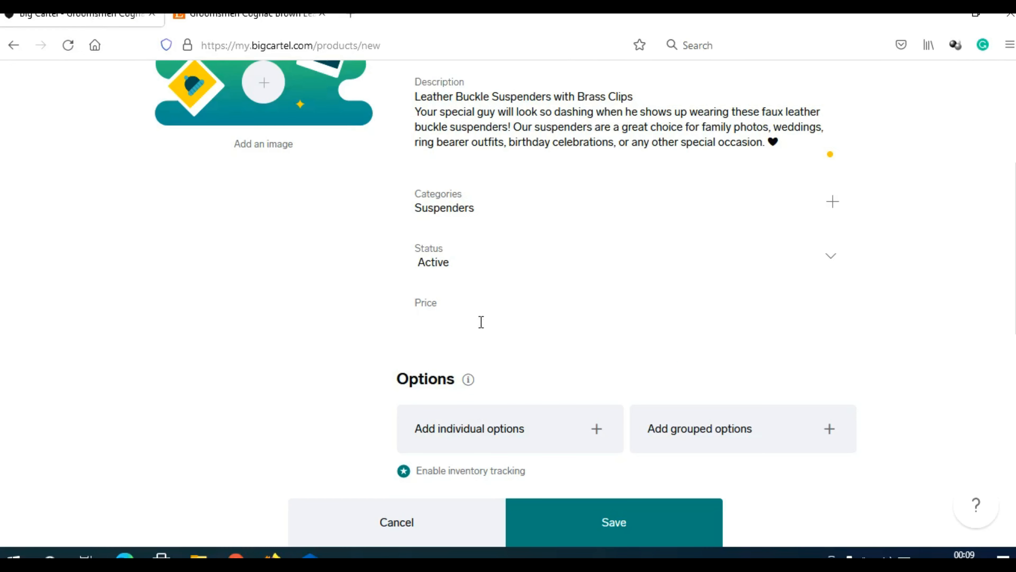
pyautogui.scroll(-5, 565, 299)
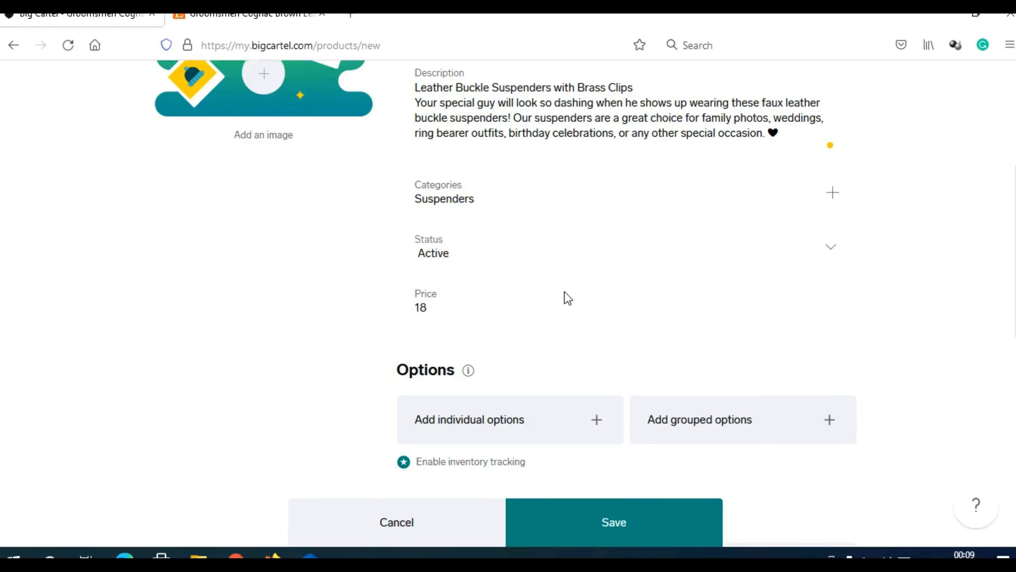
# Step: Examine the product form's shipping and US tax code sections alongside the Etsy listing's shipping terms and tax note
pyautogui.scroll(-3, 539, 273)
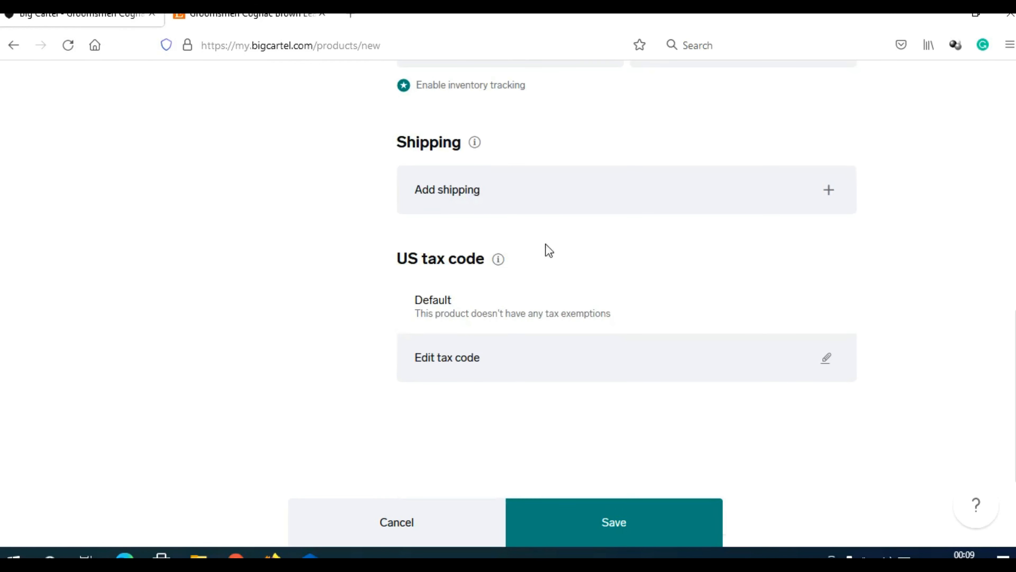
pyautogui.click(252, 17)
pyautogui.moveTo(682, 223); pyautogui.dragTo(901, 387)
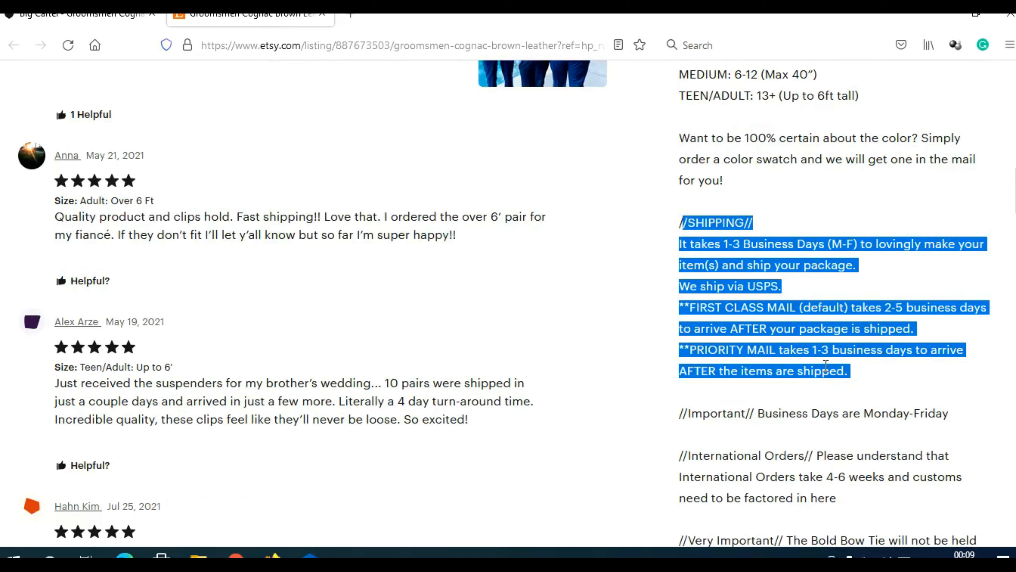
pyautogui.scroll(15, 826, 365)
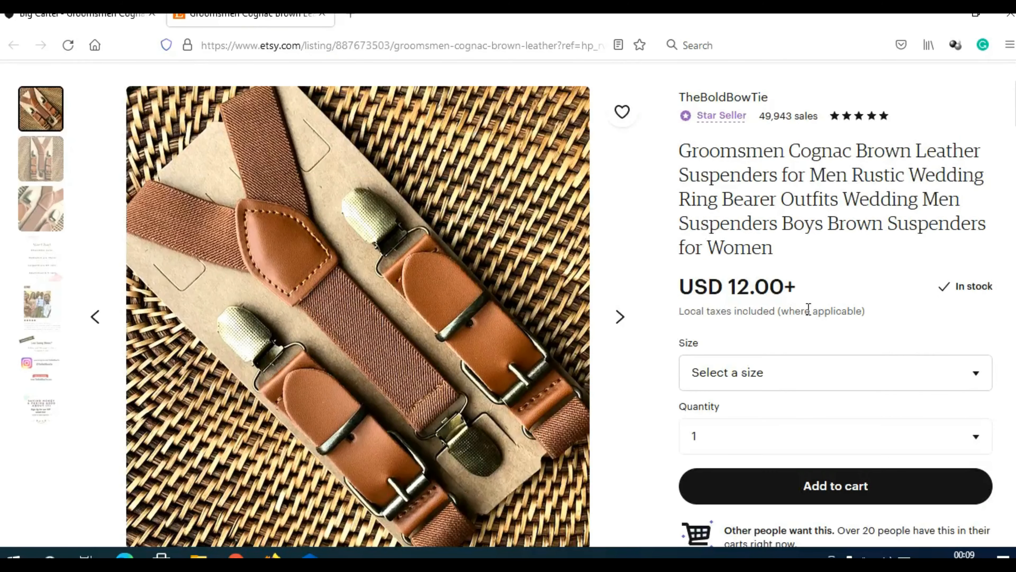
pyautogui.click(80, 17)
pyautogui.moveTo(498, 259)
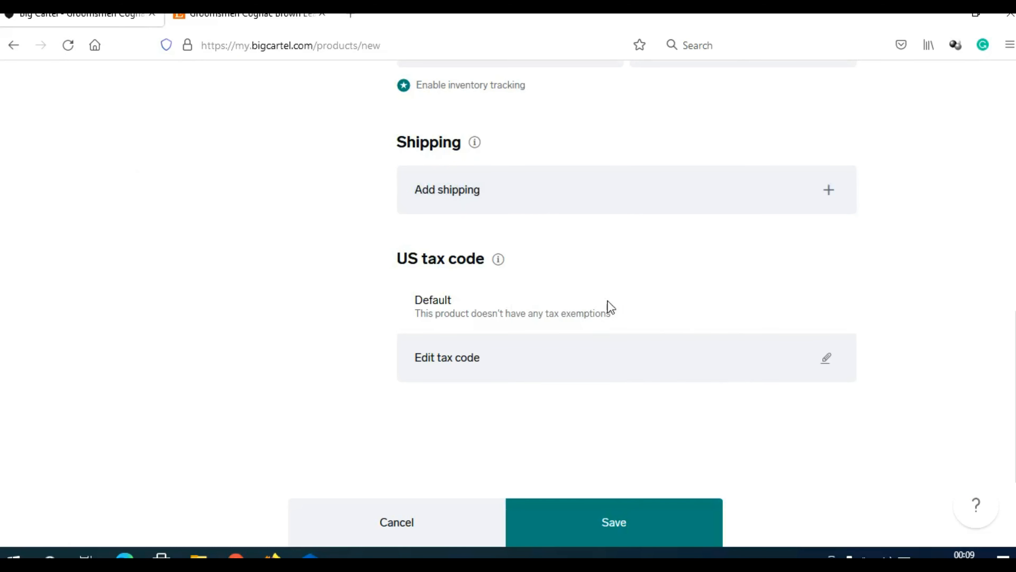
pyautogui.scroll(-2, 521, 345)
pyautogui.moveTo(498, 181)
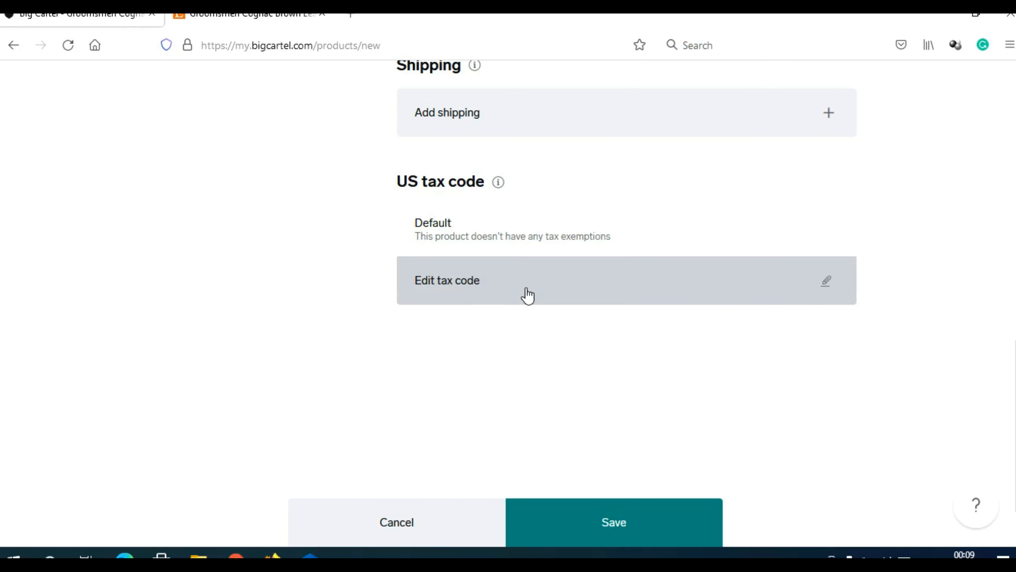
# Step: Save the main suspenders photo from the Etsy listing to the computer
pyautogui.scroll(10, 779, 366)
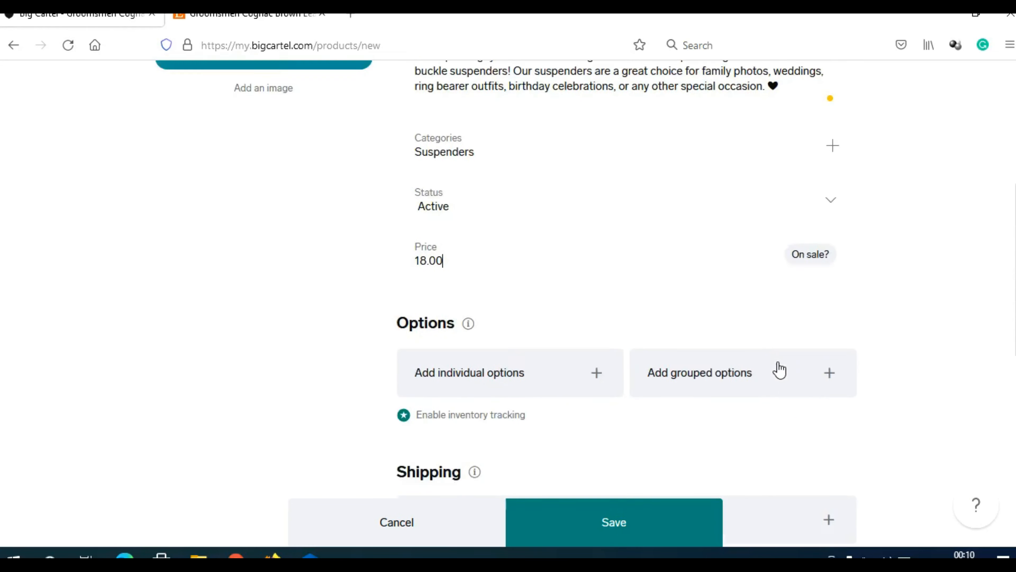
pyautogui.scroll(7, 779, 370)
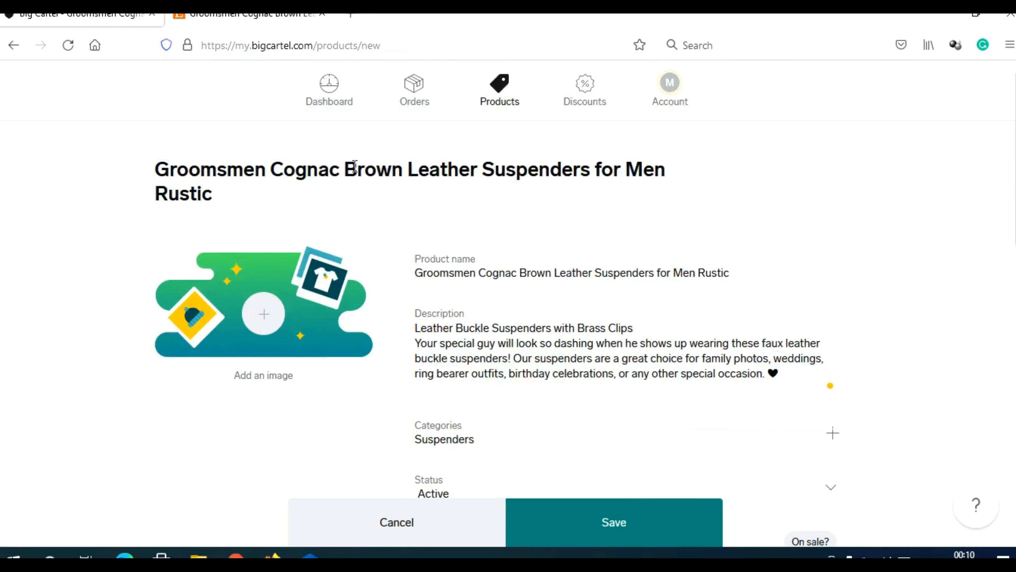
pyautogui.click(244, 15)
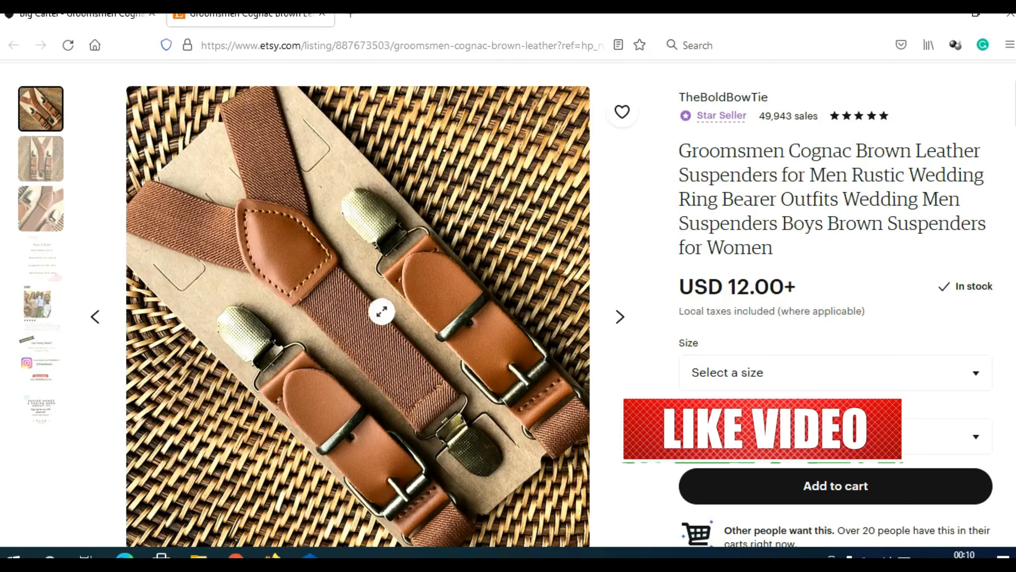
pyautogui.rightClick(389, 281)
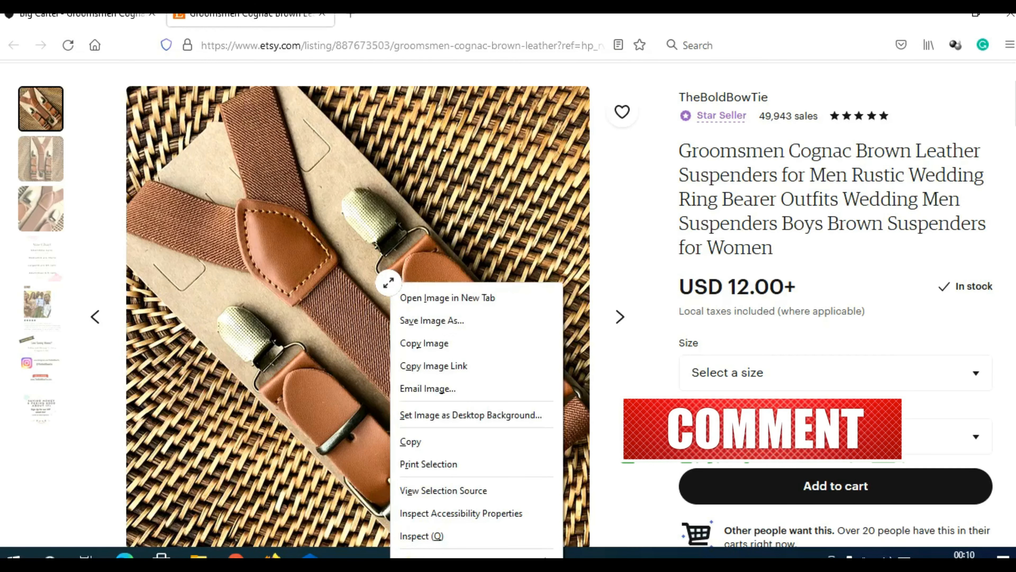
pyautogui.click(432, 321)
pyautogui.click(390, 352)
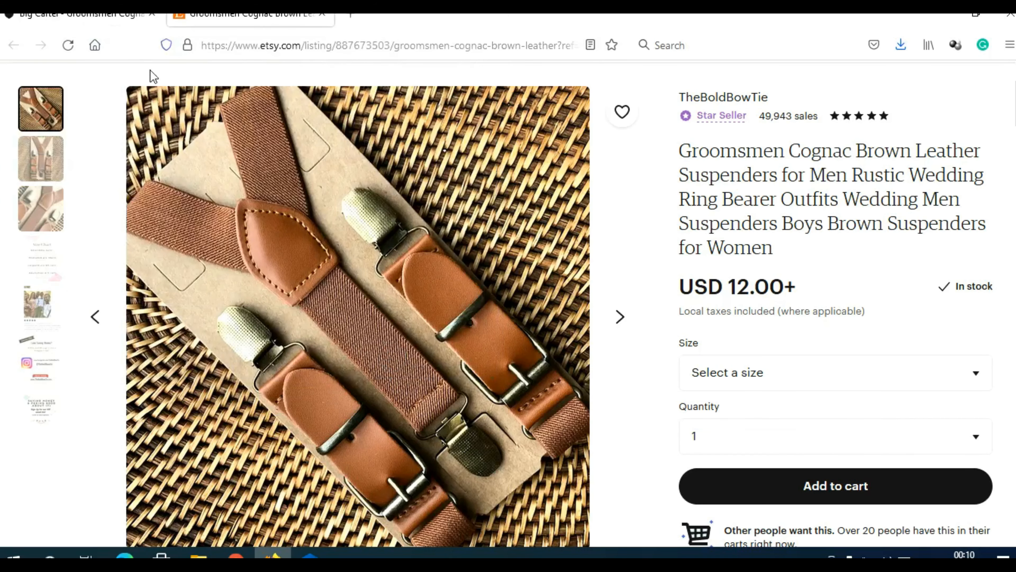
# Step: Add the downloaded suspenders photo as the new product's image
pyautogui.click(106, 18)
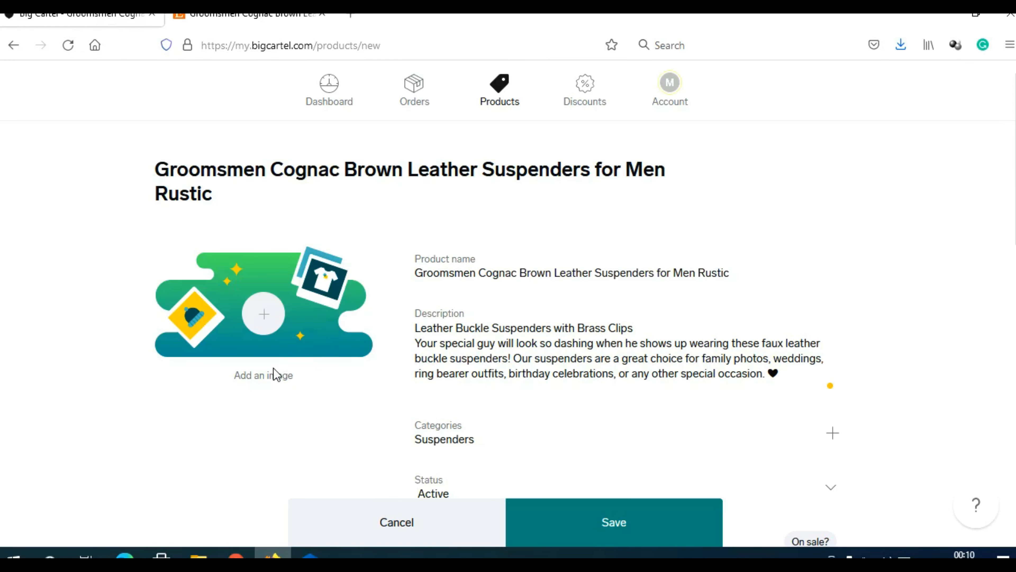
pyautogui.click(264, 316)
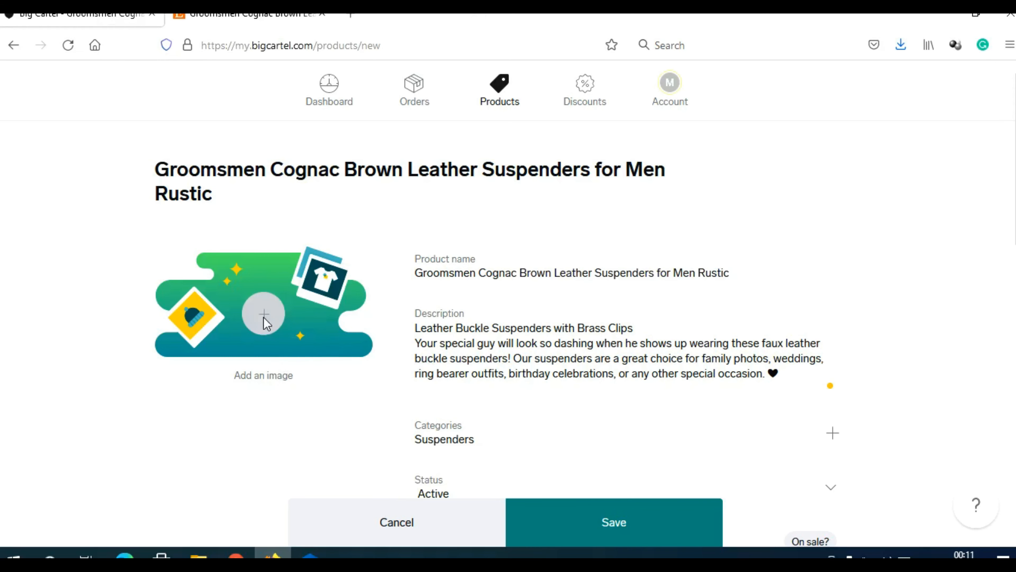
pyautogui.moveTo(491, 100); pyautogui.dragTo(490, 188)
pyautogui.doubleClick(310, 302)
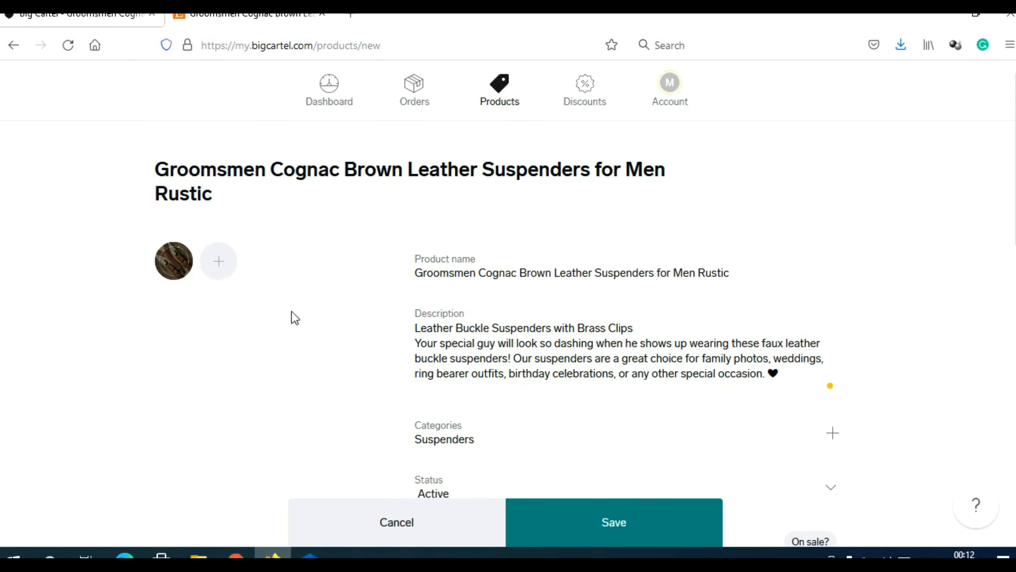
# Step: Check the completed product form through its shipping and tax sections and save the suspenders product
pyautogui.scroll(-2, 356, 275)
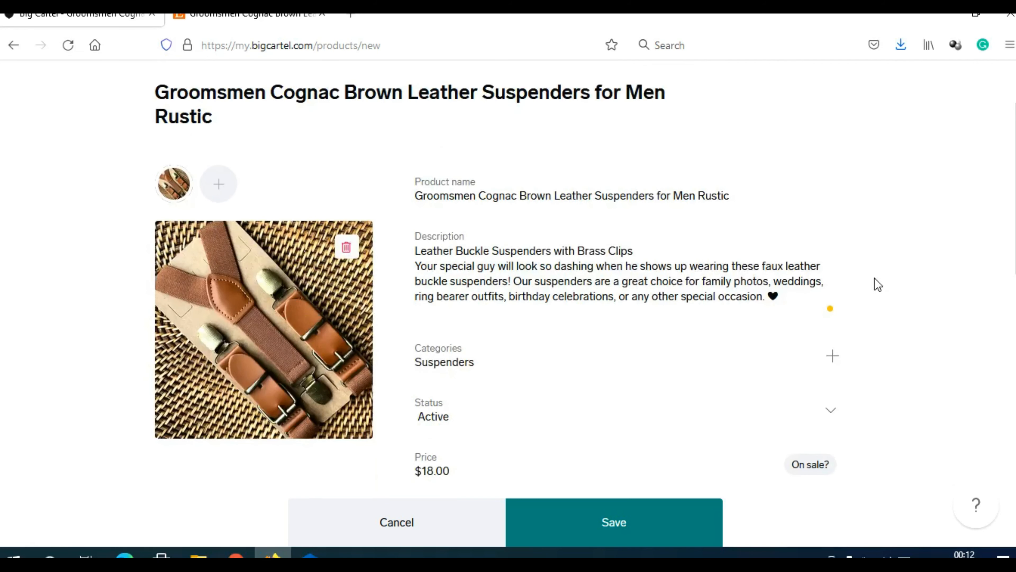
pyautogui.scroll(-14, 876, 277)
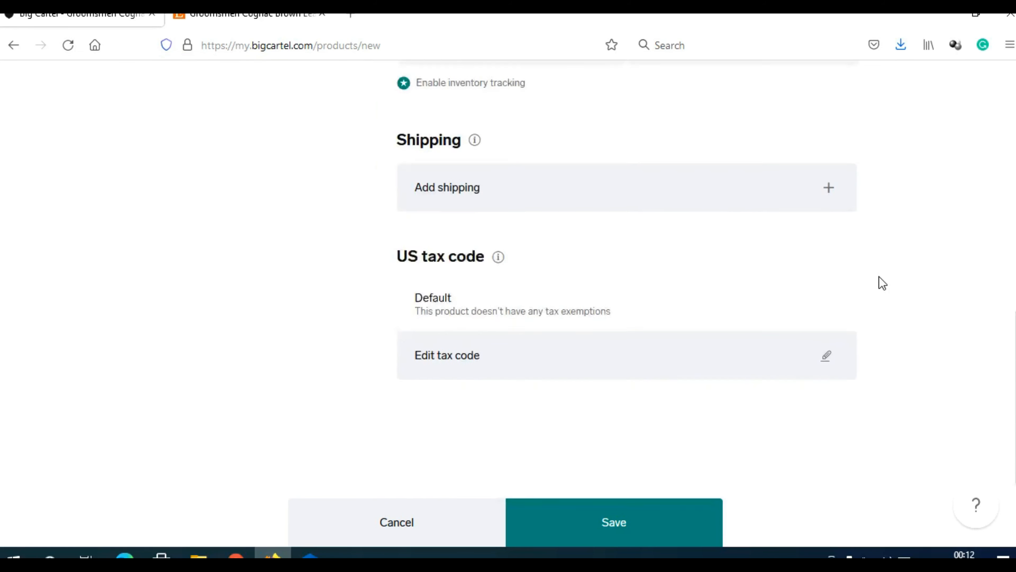
pyautogui.scroll(10, 878, 281)
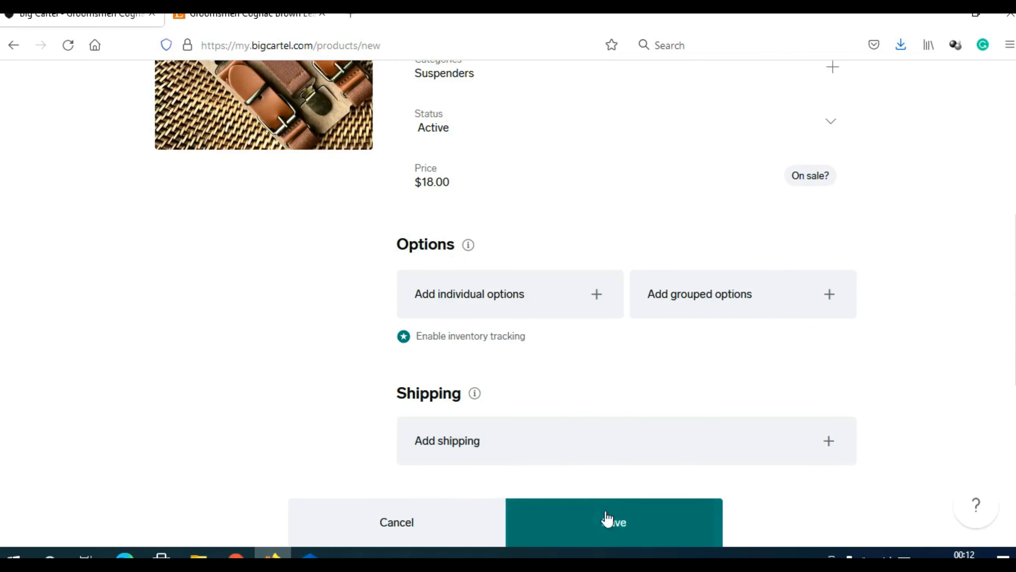
pyautogui.click(619, 523)
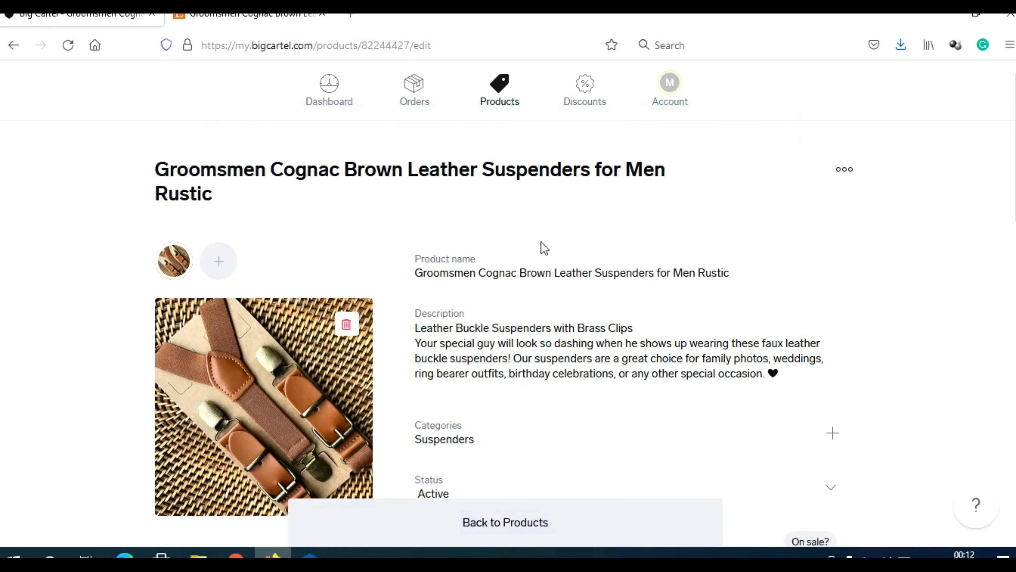
# Step: Examine the new discount form's options for the order condition, the items it applies to, and the start and expiry dates
pyautogui.click(584, 105)
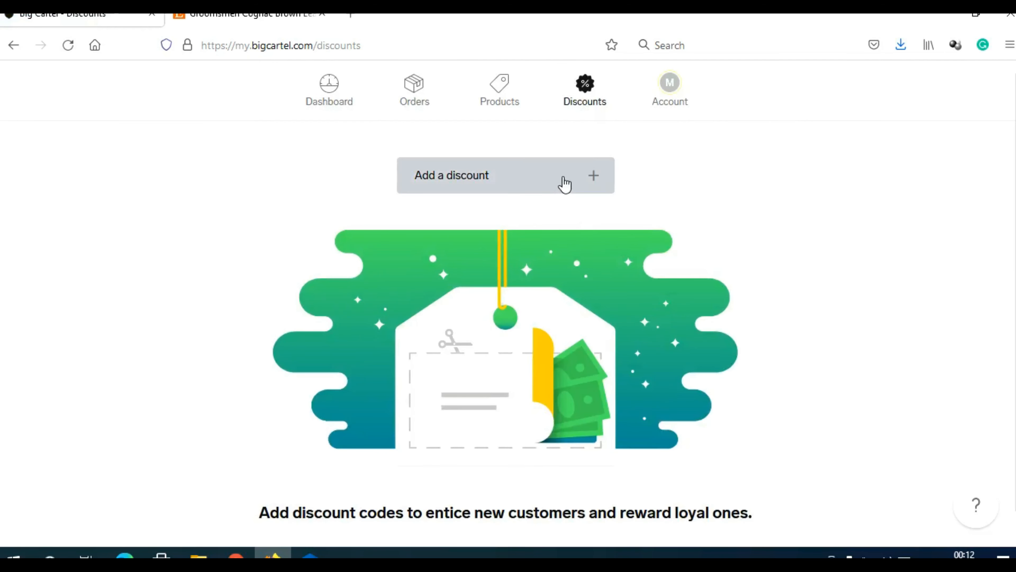
pyautogui.click(563, 177)
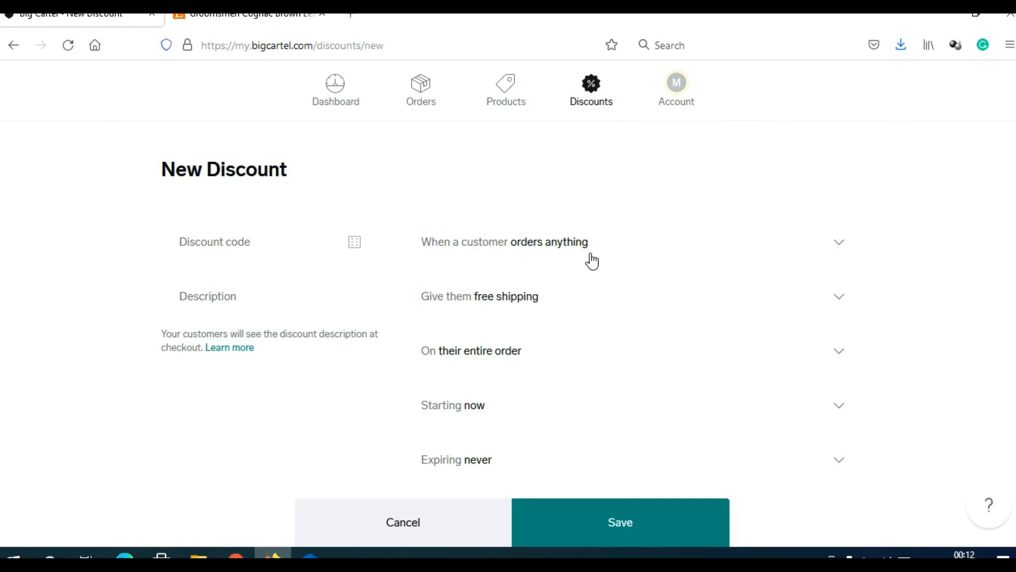
pyautogui.click(626, 257)
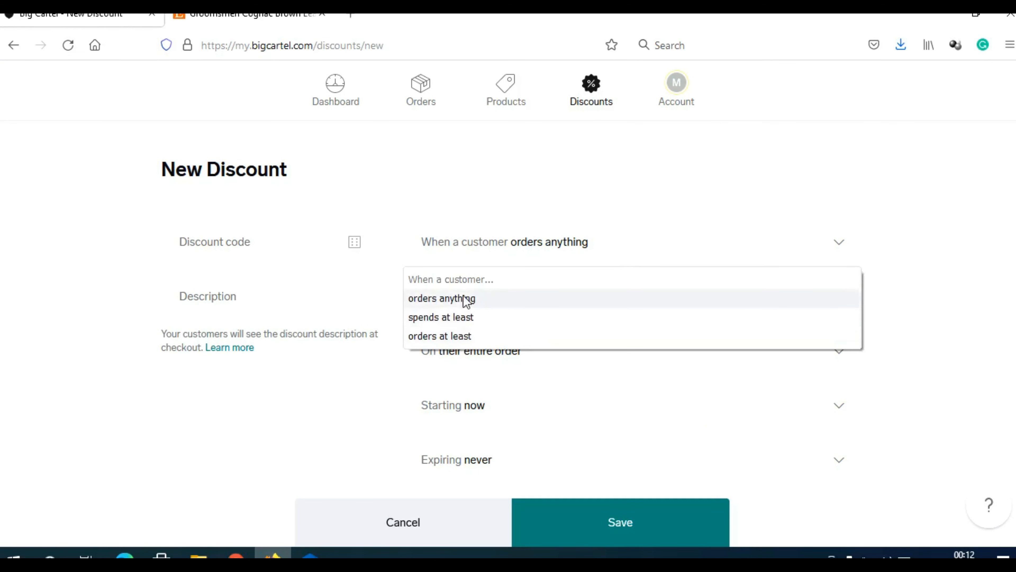
pyautogui.click(397, 339)
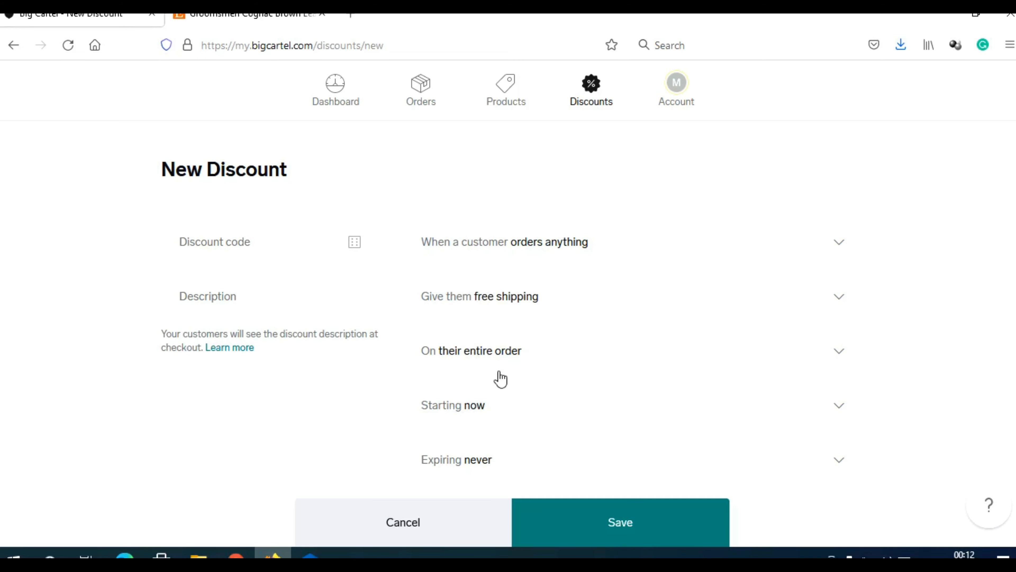
pyautogui.click(527, 474)
pyautogui.click(527, 475)
pyautogui.click(545, 404)
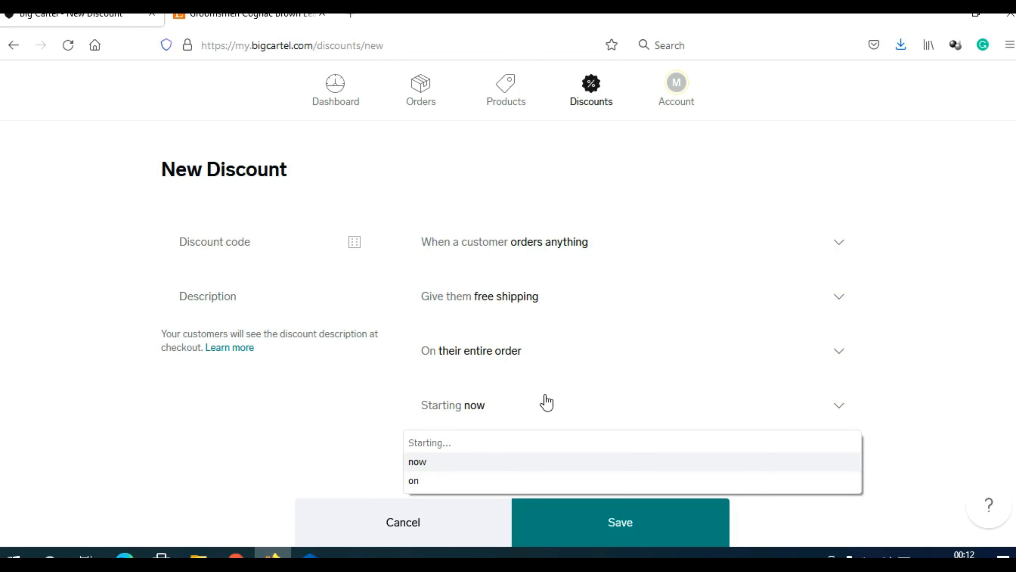
pyautogui.click(551, 360)
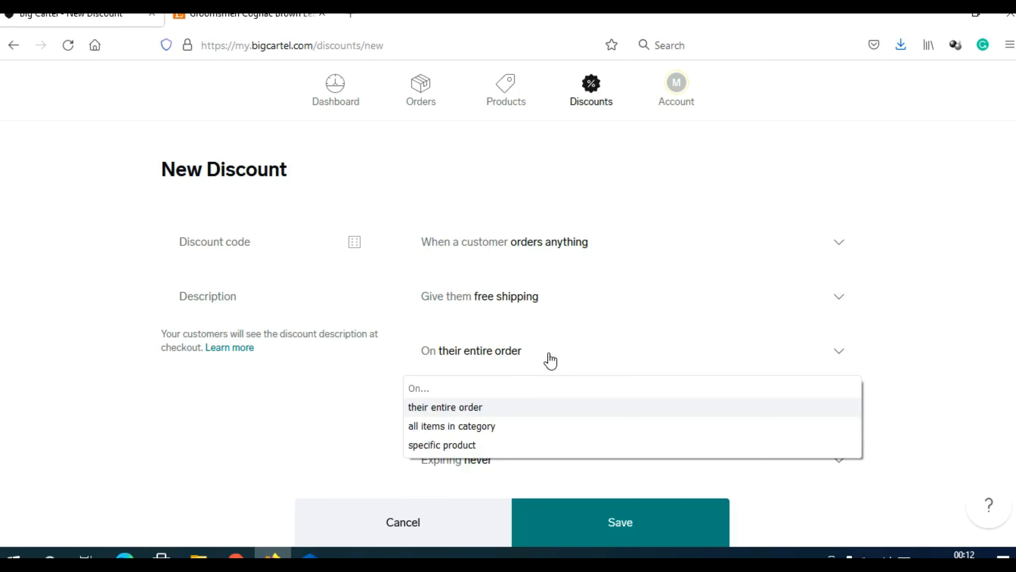
pyautogui.click(378, 397)
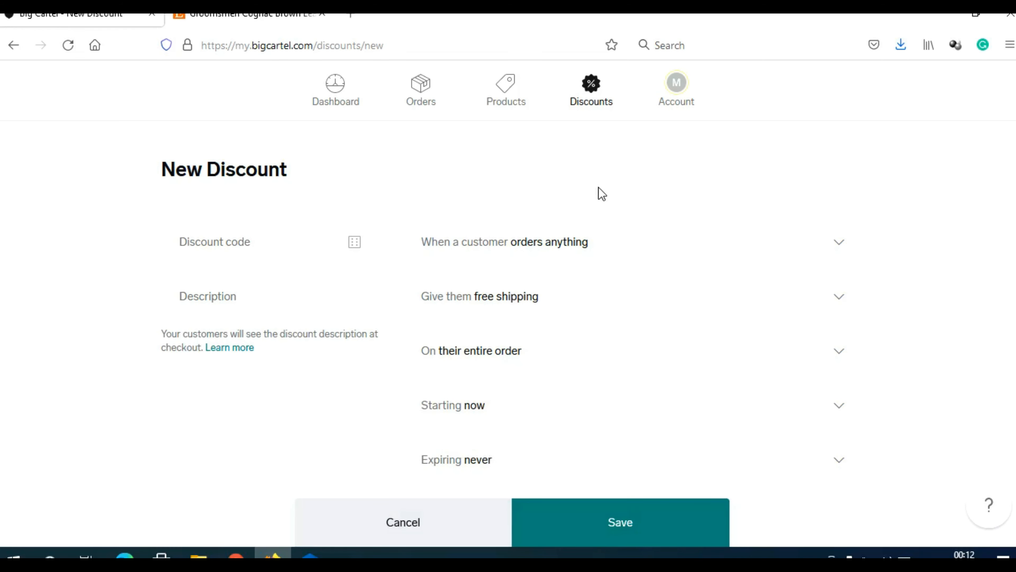
# Step: Open the shop's shipping profile settings through the shipping task in the dashboard's getting started checklist
pyautogui.click(336, 104)
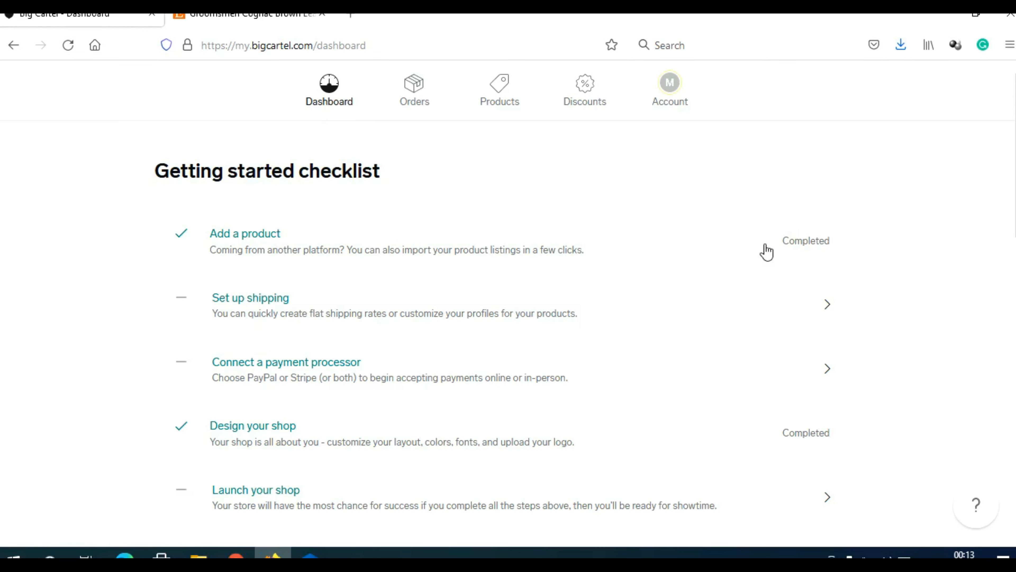
pyautogui.doubleClick(805, 244)
pyautogui.click(885, 241)
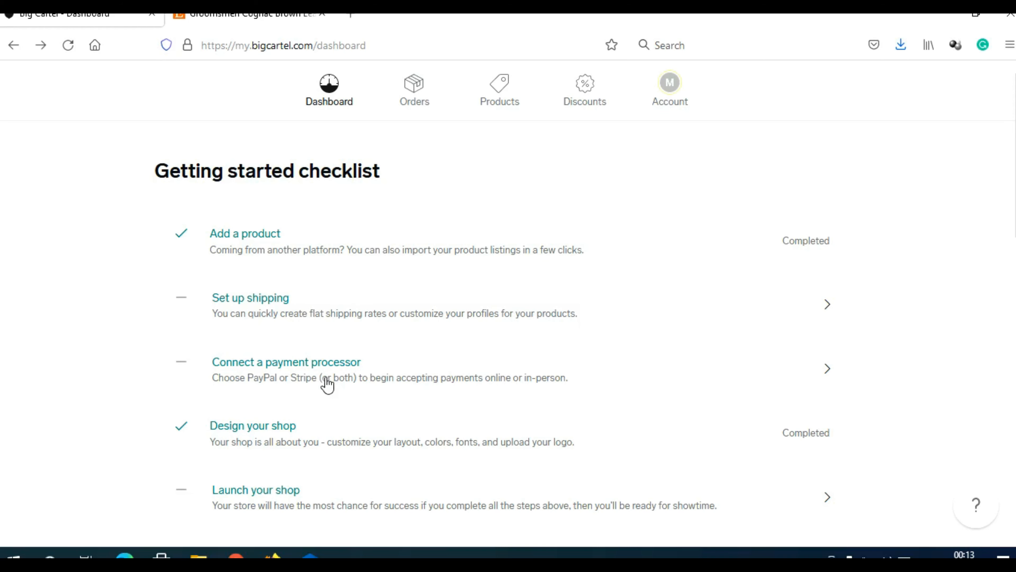
pyautogui.click(239, 306)
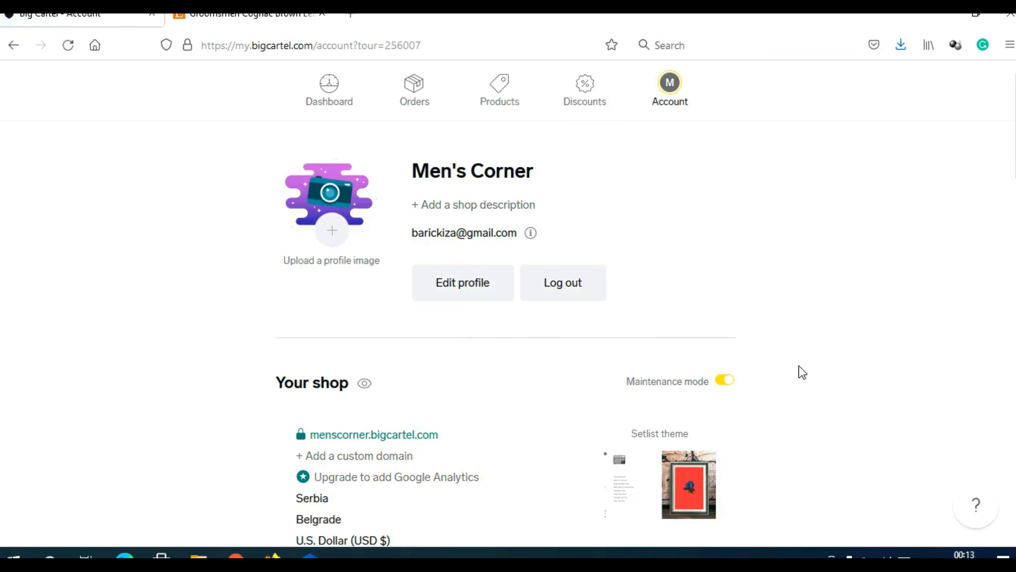
pyautogui.scroll(-10, 799, 370)
pyautogui.scroll(-5, 799, 371)
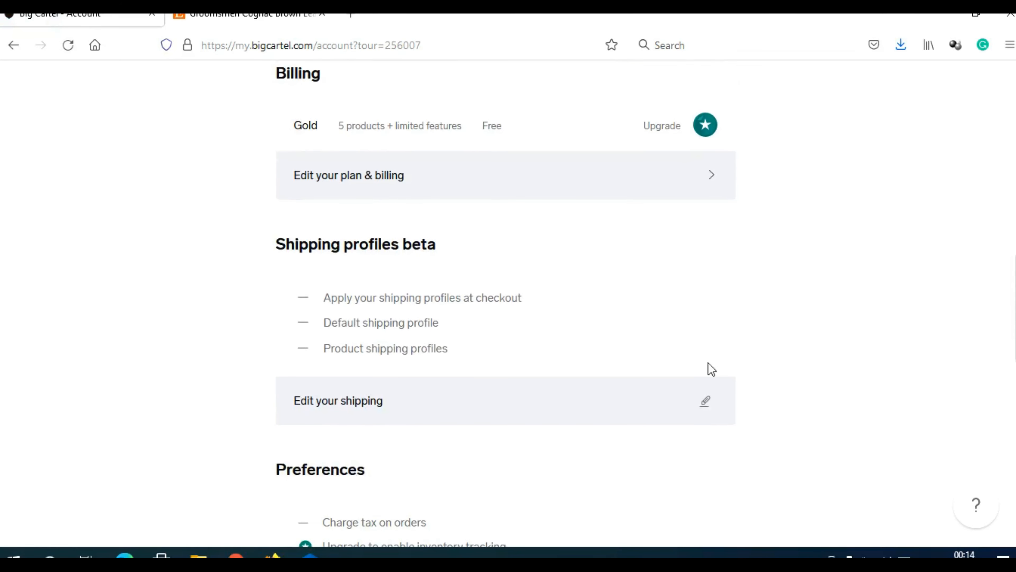
pyautogui.click(703, 408)
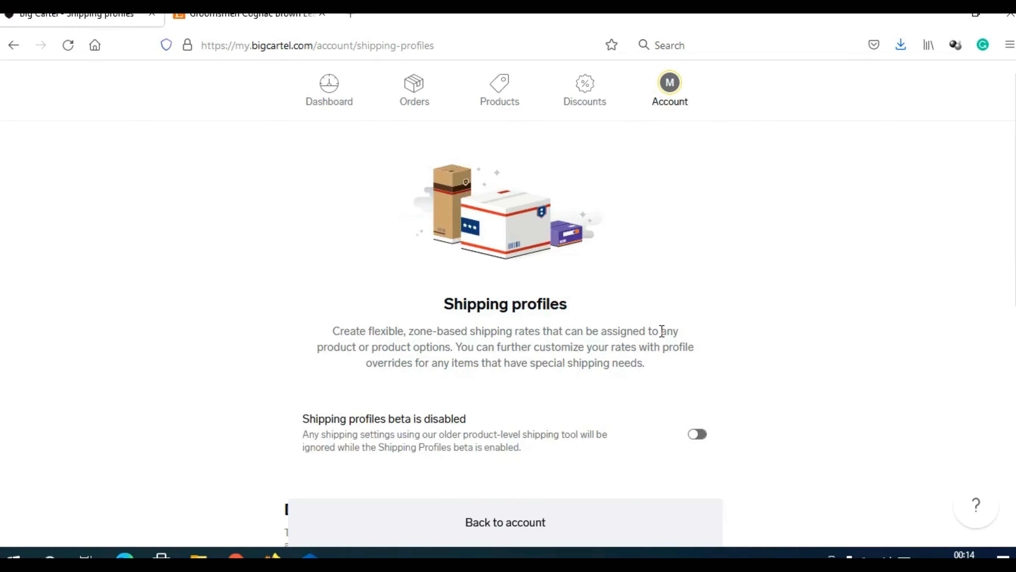
# Step: Examine the shipping profiles beta, default shipping rates and product shipping profiles, glancing at the Etsy suspenders listing for comparison
pyautogui.scroll(-3, 662, 331)
pyautogui.click(266, 21)
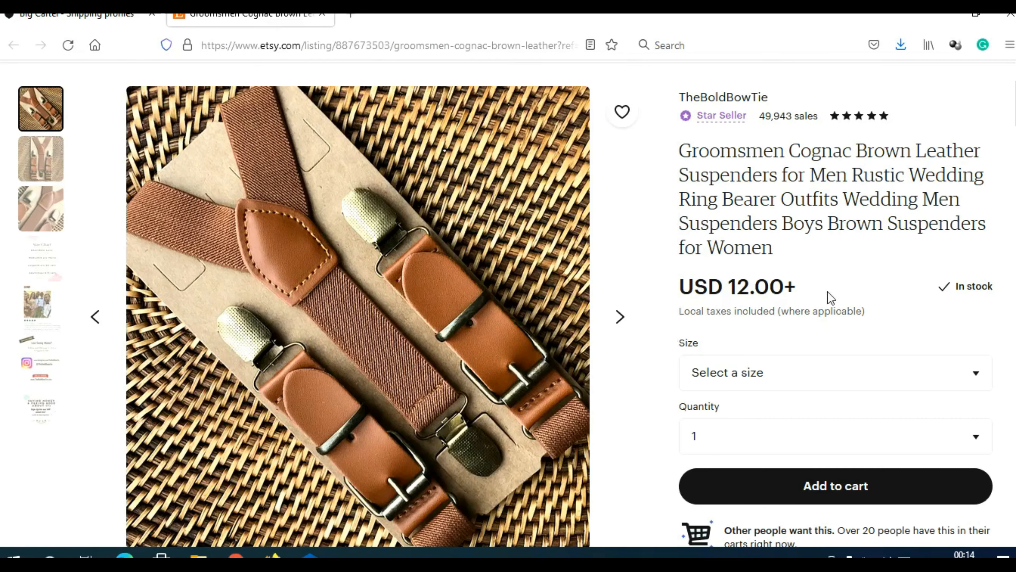
pyautogui.scroll(-1, 868, 310)
pyautogui.scroll(-3, 872, 320)
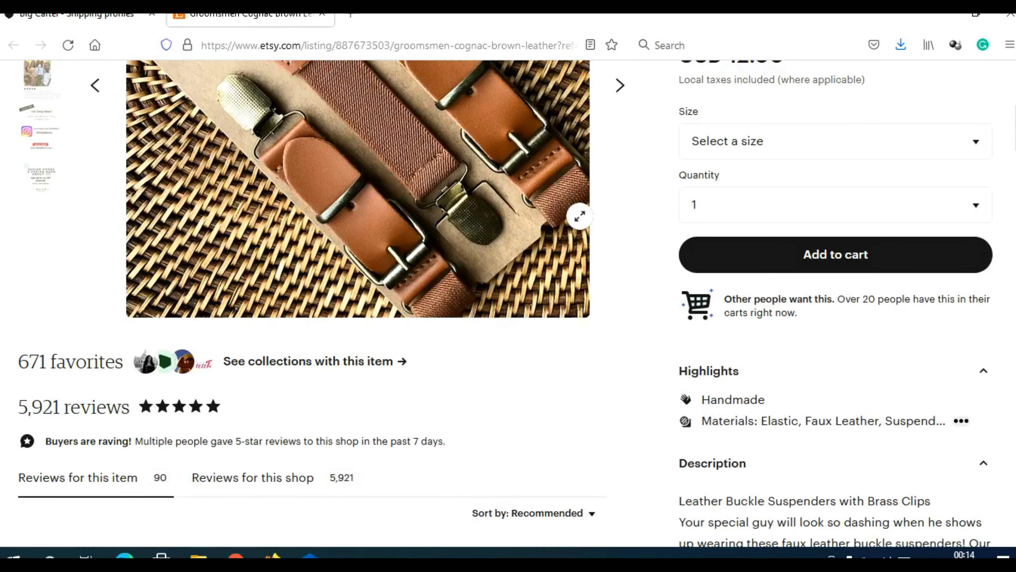
pyautogui.click(80, 18)
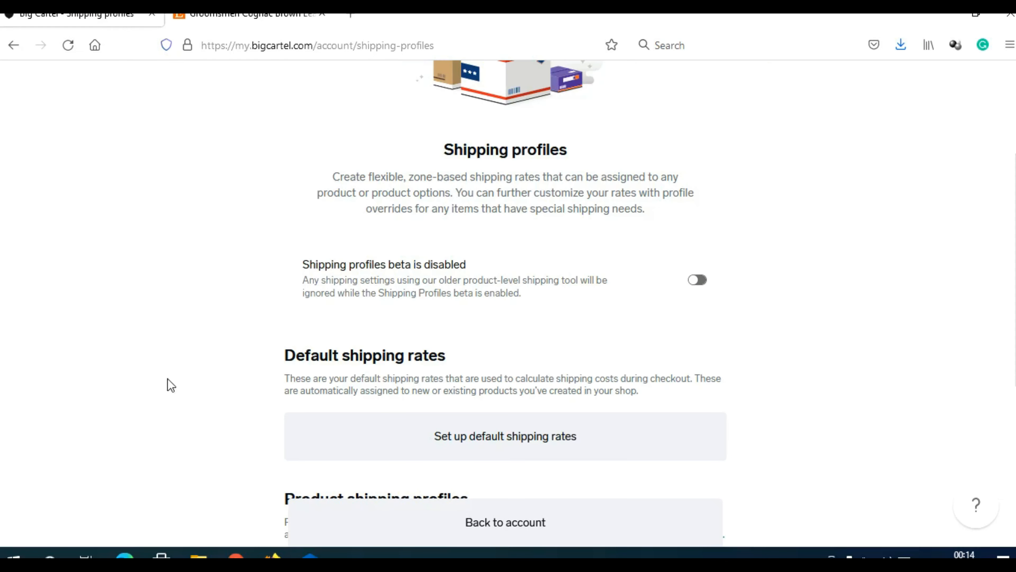
pyautogui.scroll(-5, 204, 399)
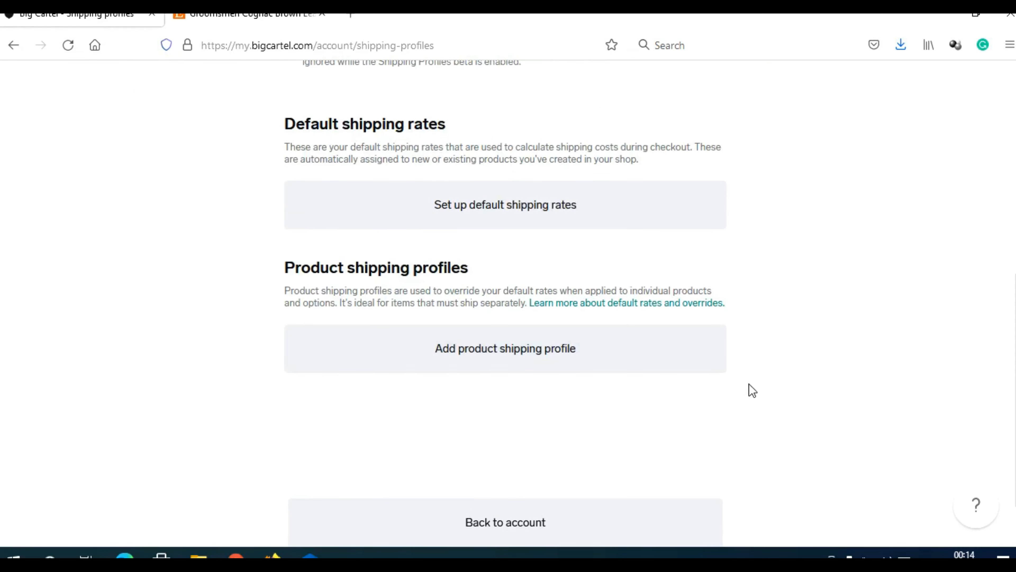
pyautogui.scroll(-1, 751, 387)
pyautogui.scroll(8, 751, 386)
pyautogui.scroll(1, 751, 384)
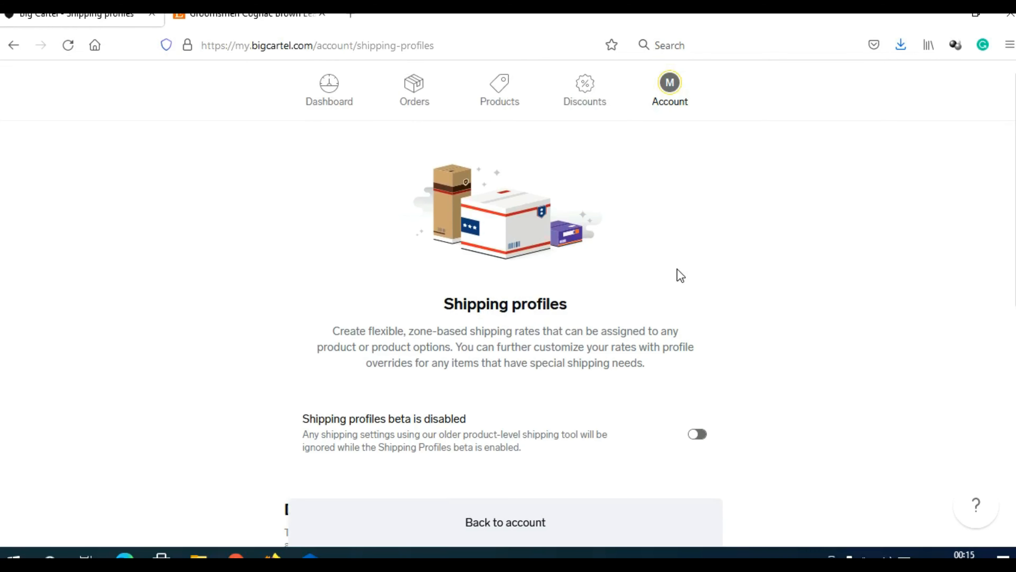
# Step: Open the Men's Corner shop info for editing from the account overview
pyautogui.click(674, 96)
pyautogui.scroll(-1, 741, 313)
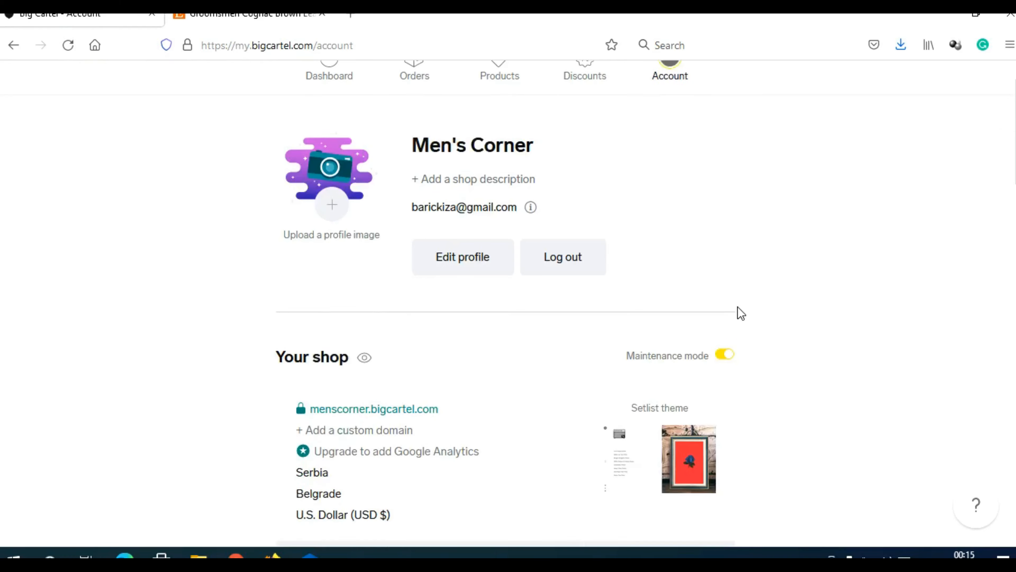
pyautogui.scroll(-6, 741, 313)
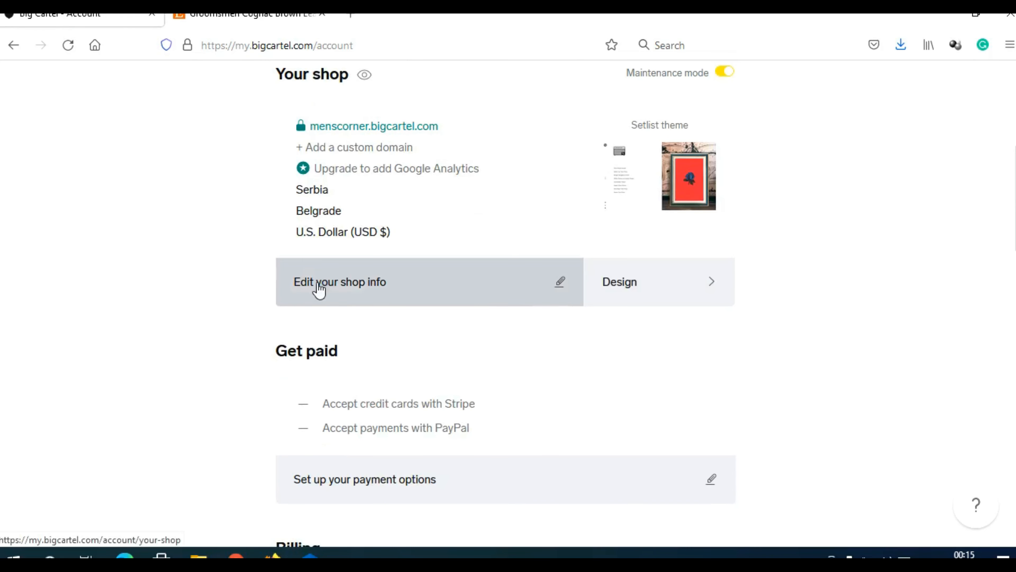
pyautogui.click(562, 288)
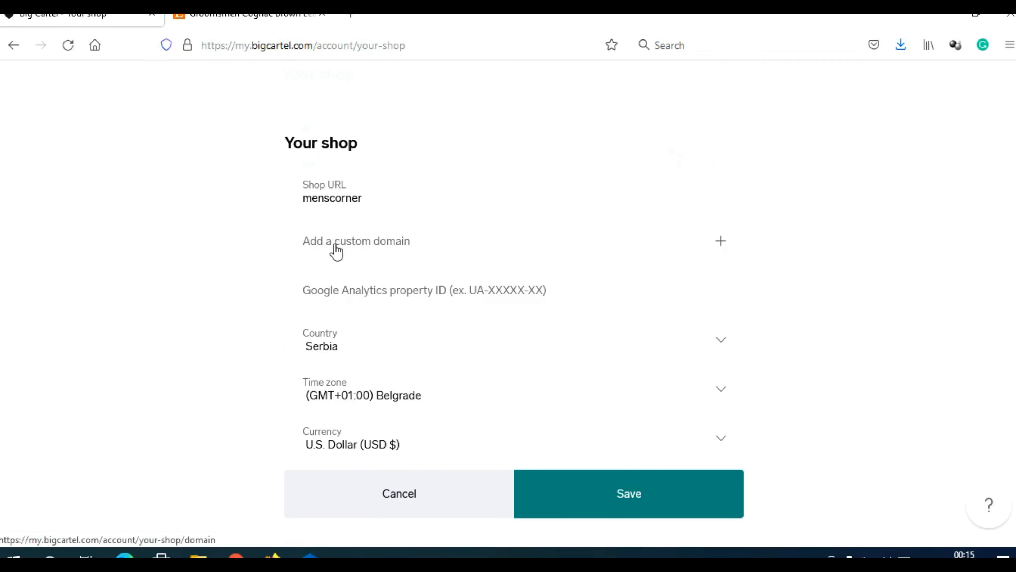
# Step: Review the custom domain options, including the Google Domains notice, and save the shop info
pyautogui.click(365, 253)
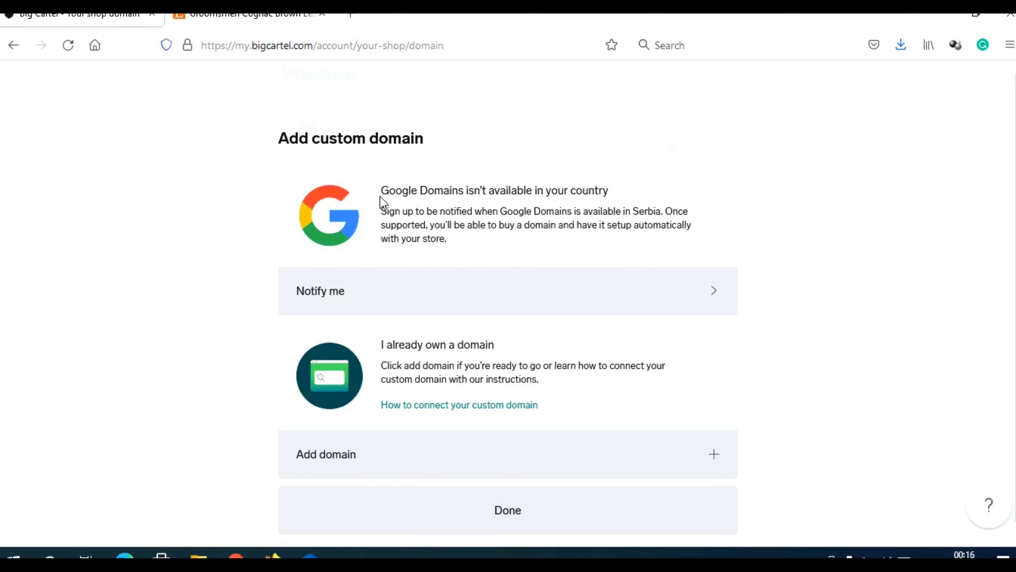
pyautogui.moveTo(380, 197); pyautogui.dragTo(813, 272)
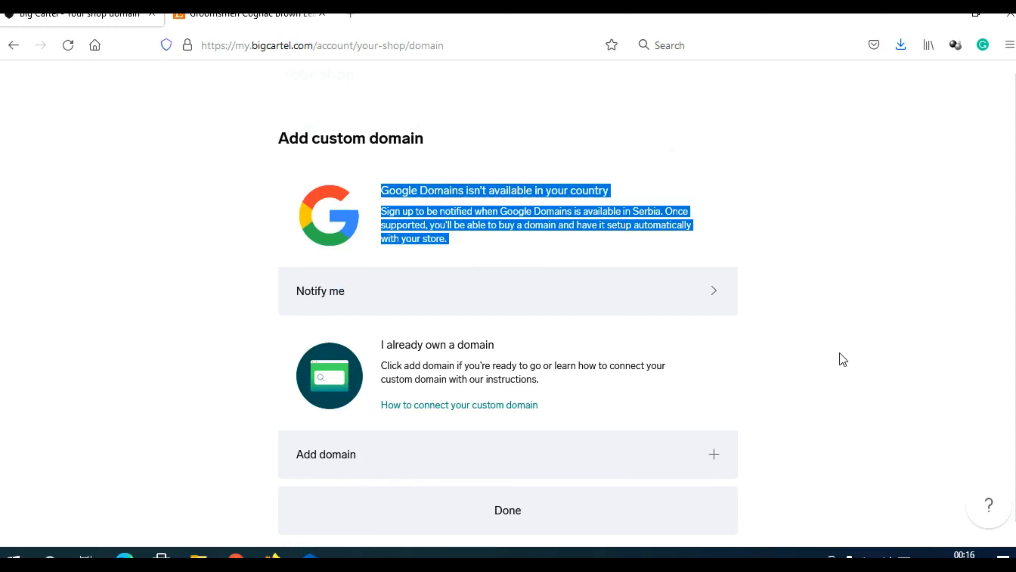
pyautogui.scroll(-1, 843, 359)
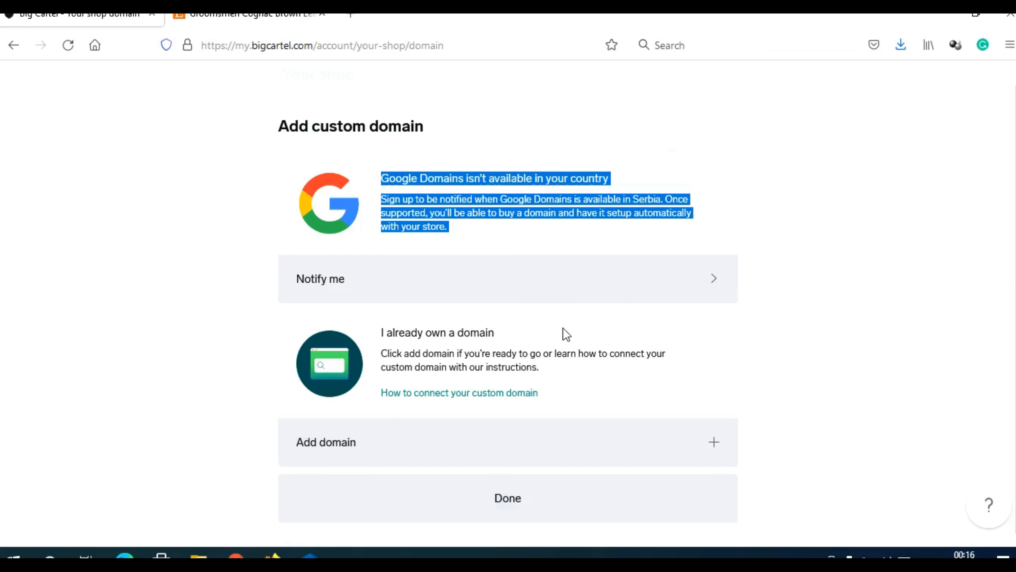
pyautogui.hotkey('alt', 'Left')
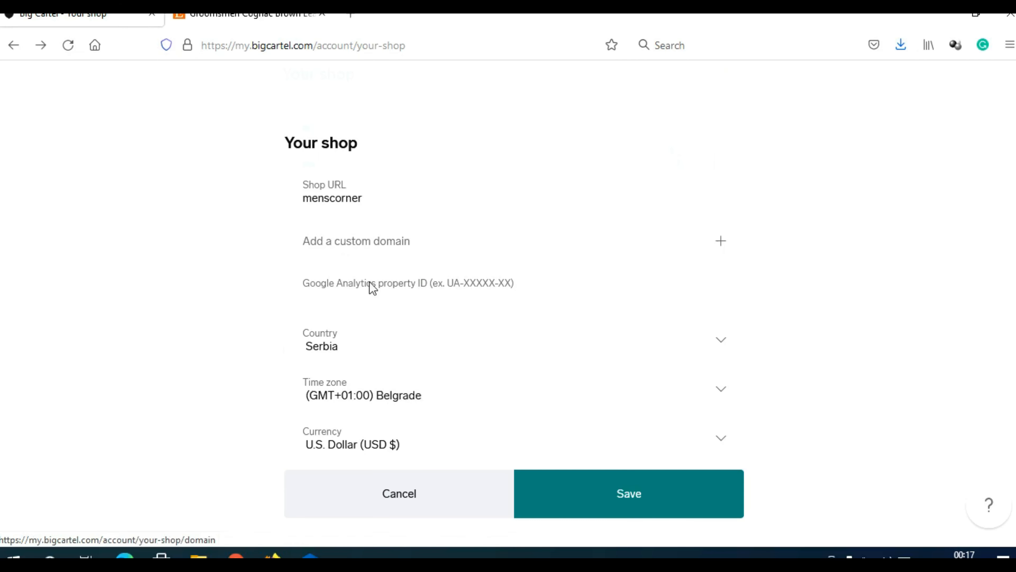
pyautogui.click(641, 505)
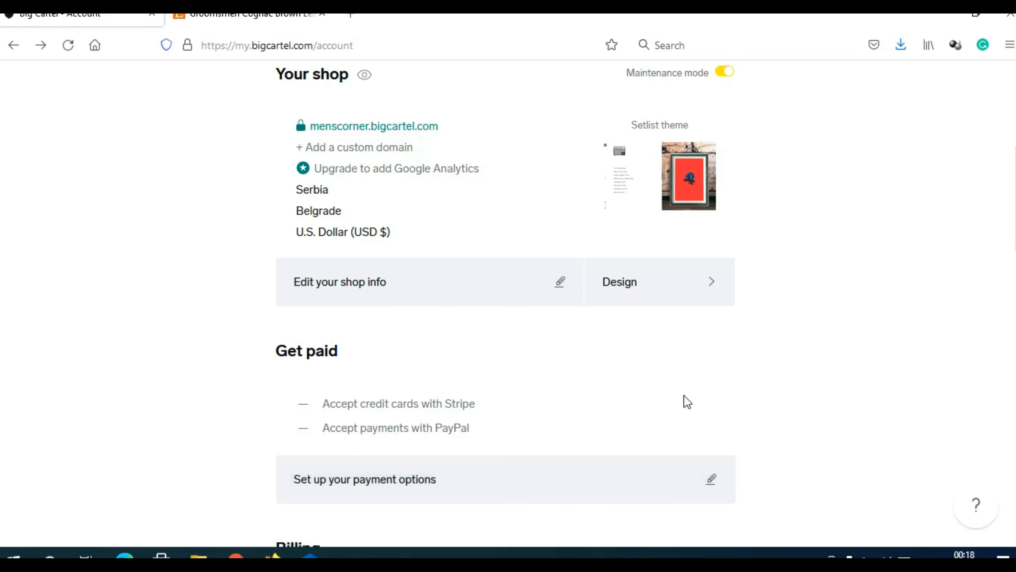
# Step: Launch the Men's Corner shop from the dashboard's getting started checklist
pyautogui.scroll(4, 636, 408)
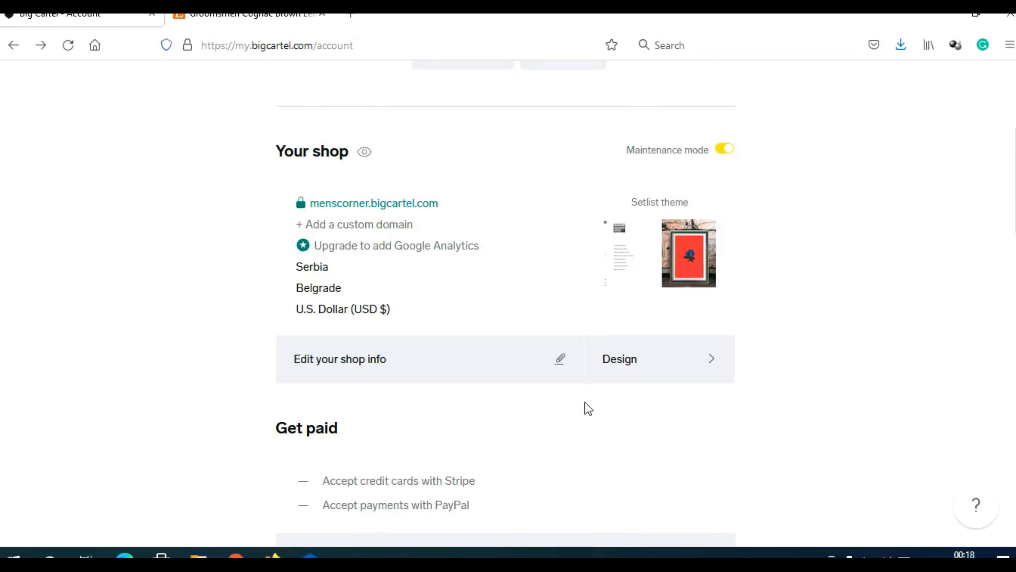
pyautogui.scroll(4, 586, 407)
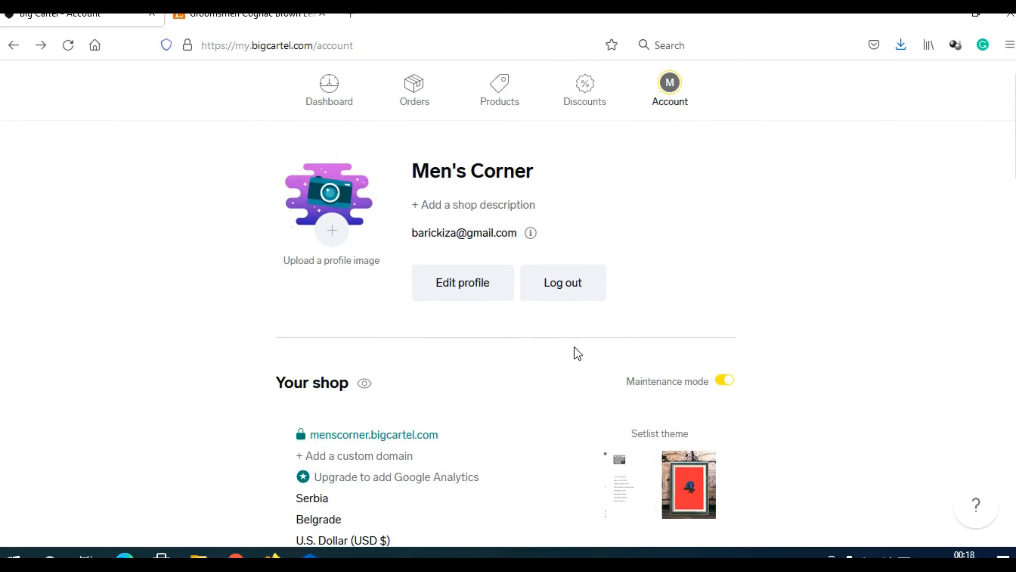
pyautogui.click(330, 98)
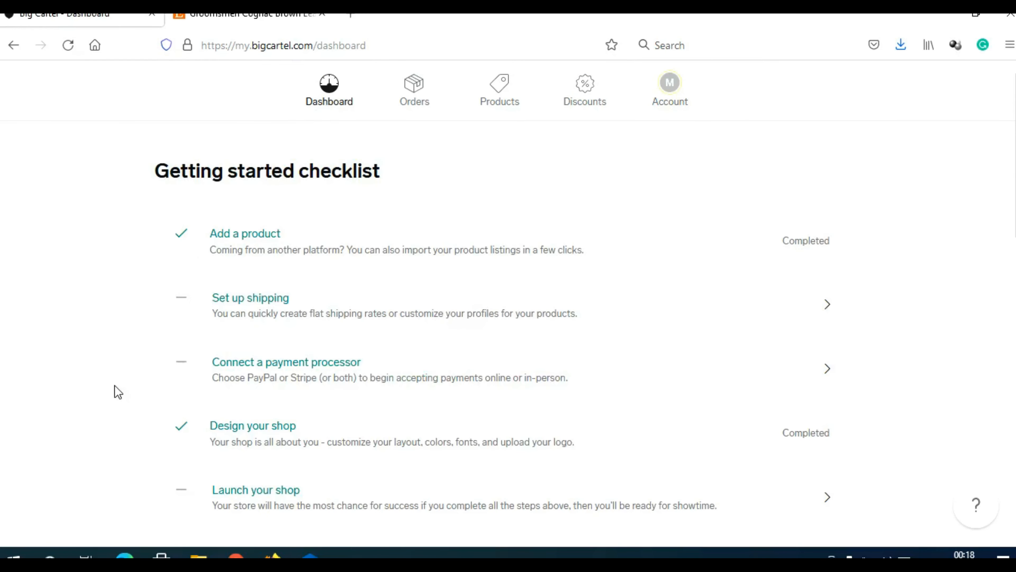
pyautogui.scroll(-6, 115, 386)
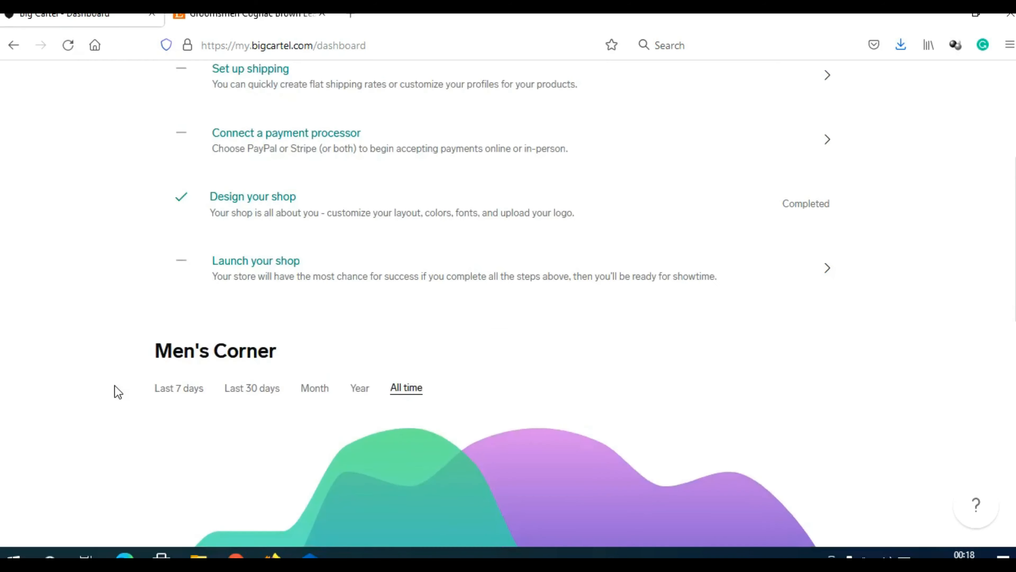
pyautogui.click(266, 266)
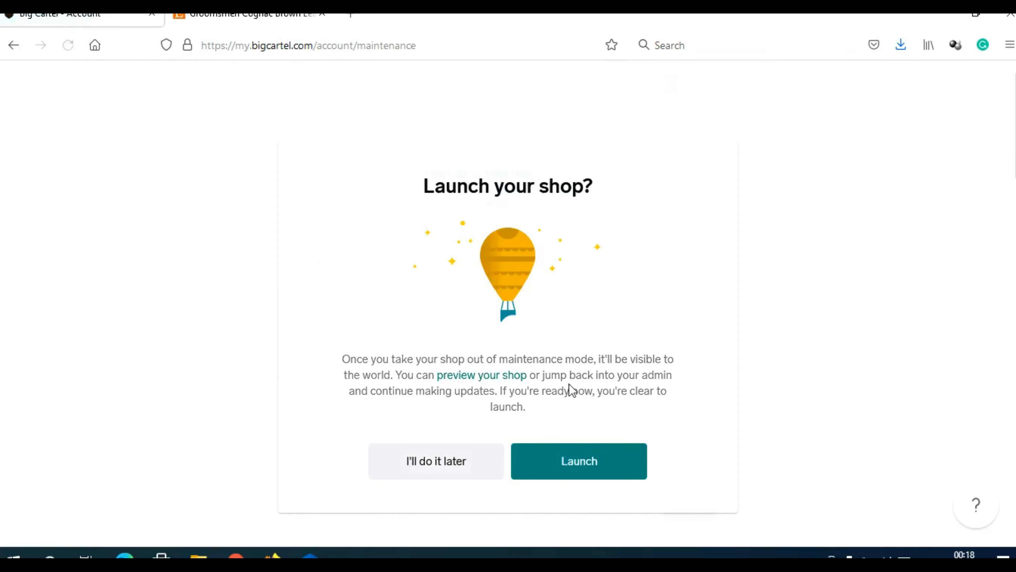
pyautogui.click(583, 468)
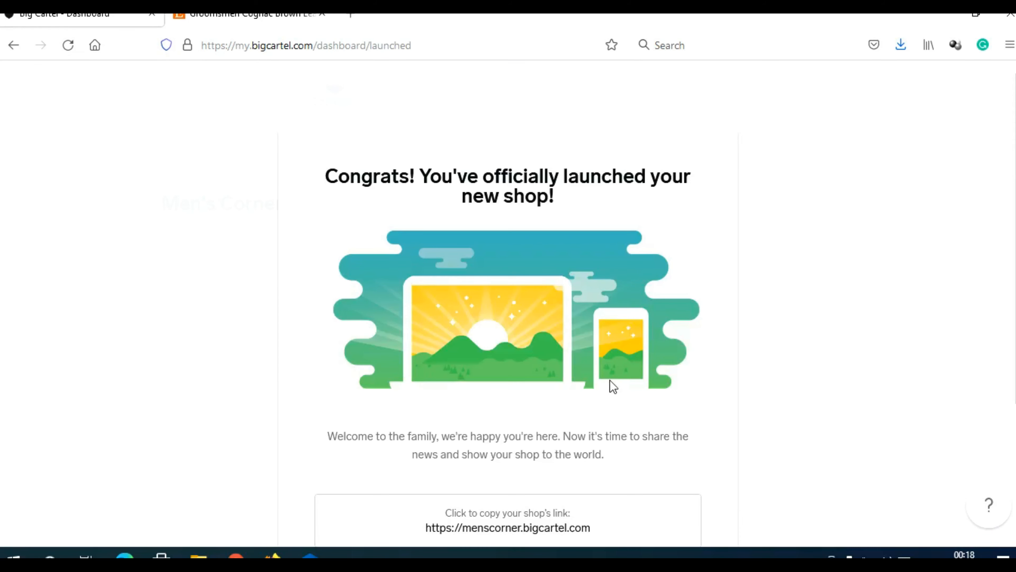
# Step: Check the launch page's sharing options, close it, and review the suspenders product's statistics on the dashboard
pyautogui.scroll(-4, 665, 354)
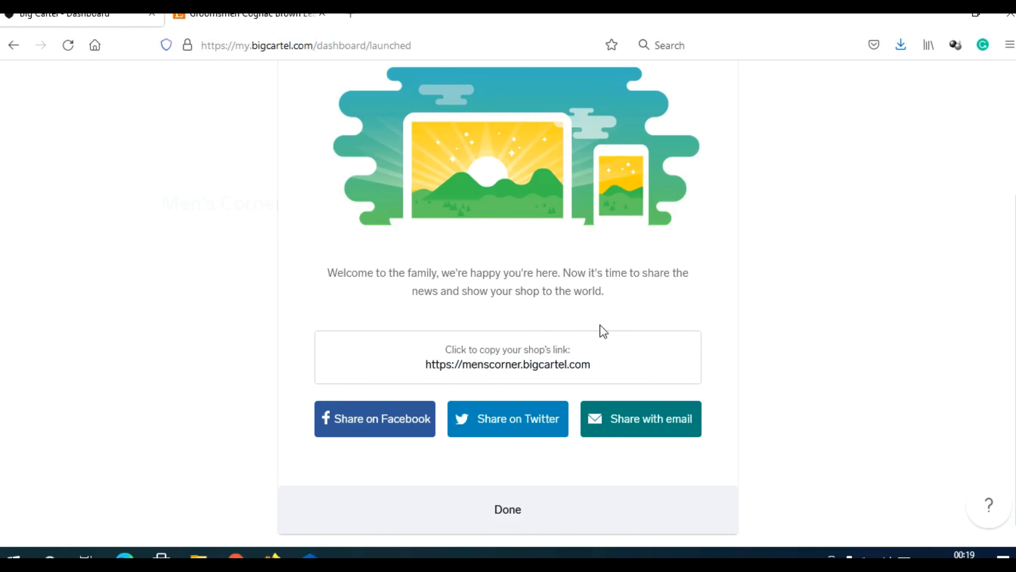
pyautogui.click(507, 517)
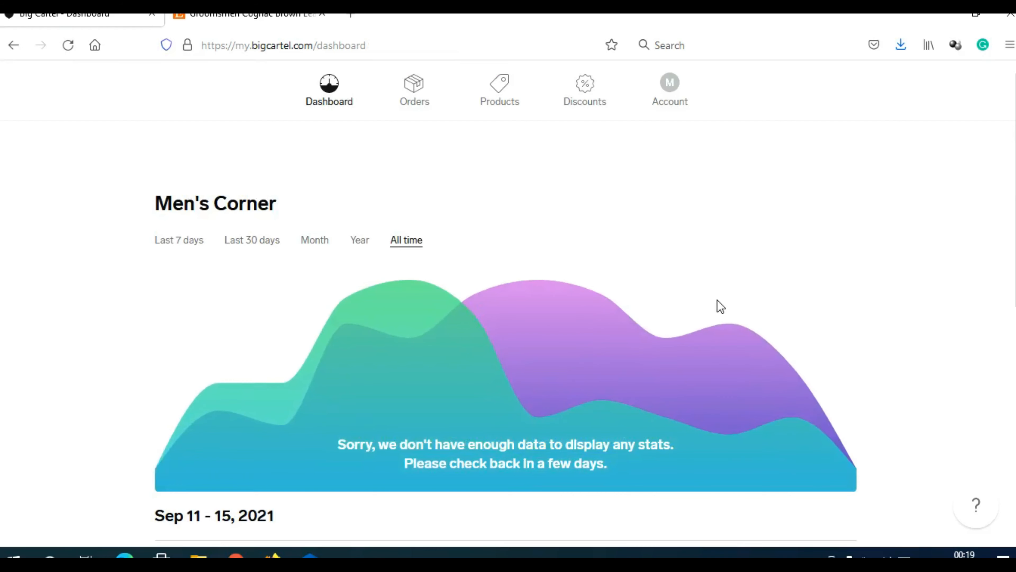
pyautogui.scroll(-10, 676, 278)
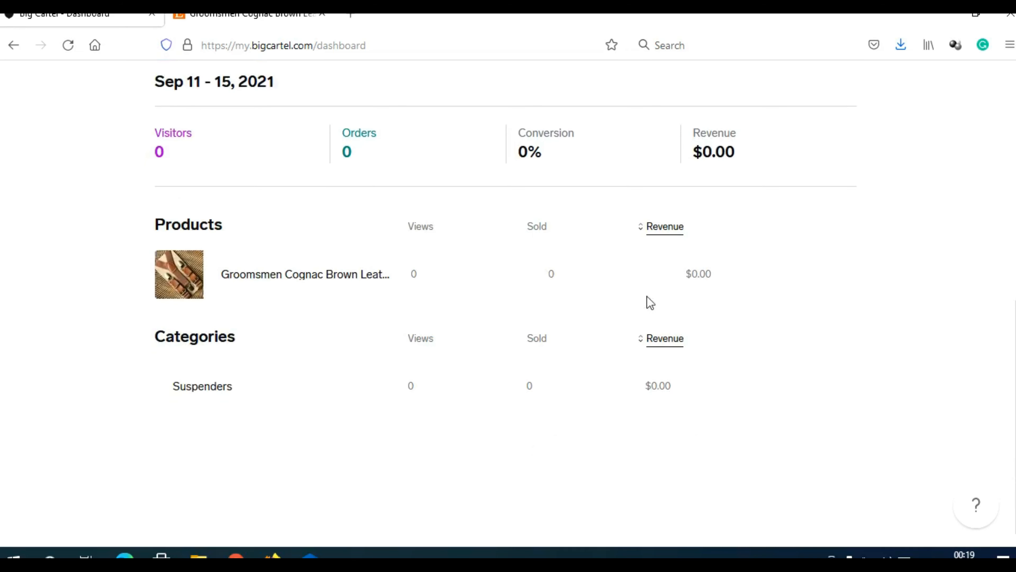
pyautogui.moveTo(728, 287); pyautogui.dragTo(98, 278)
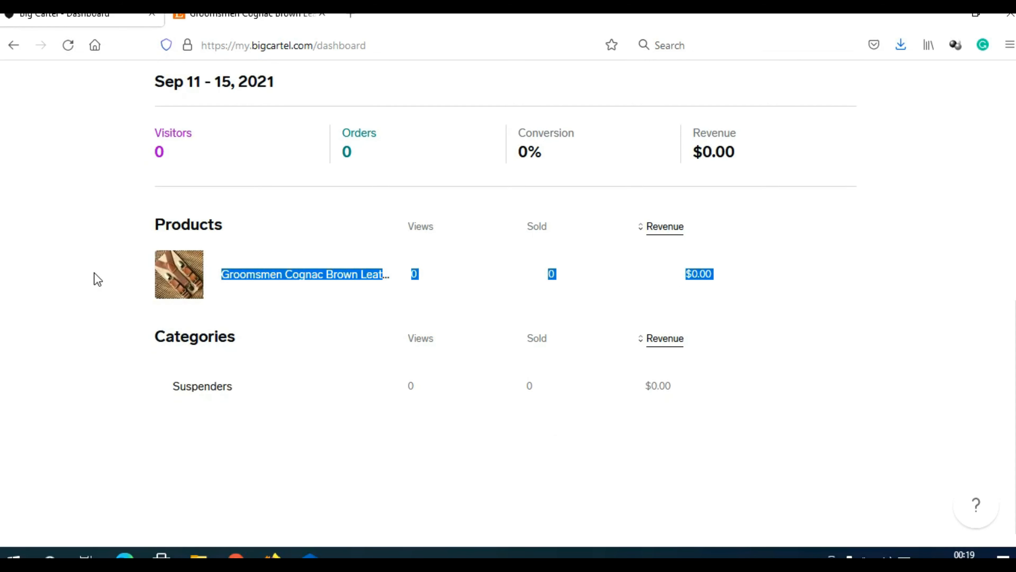
# Step: Check the shop's Orders page for any customer orders
pyautogui.scroll(10, 98, 279)
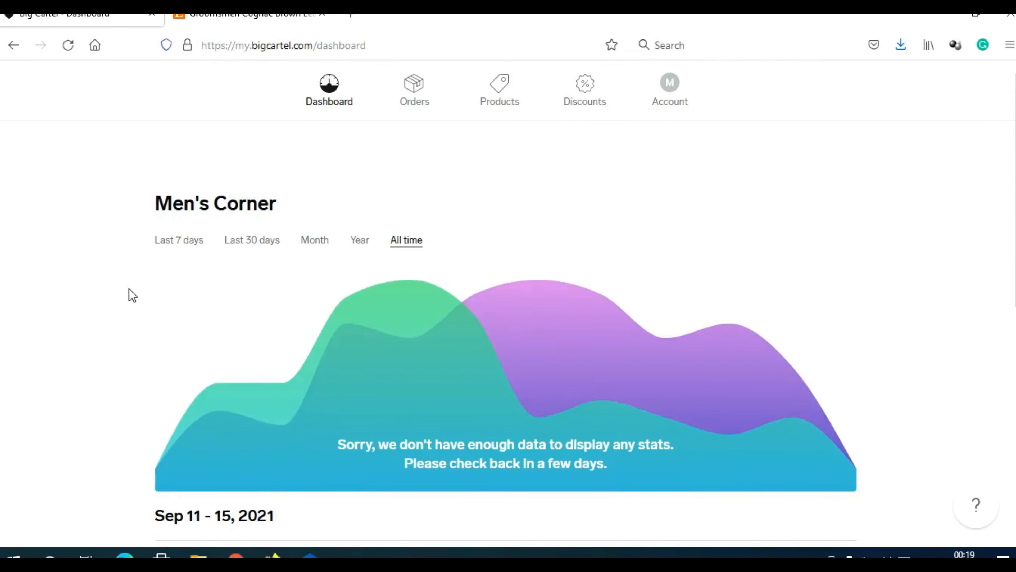
pyautogui.click(420, 93)
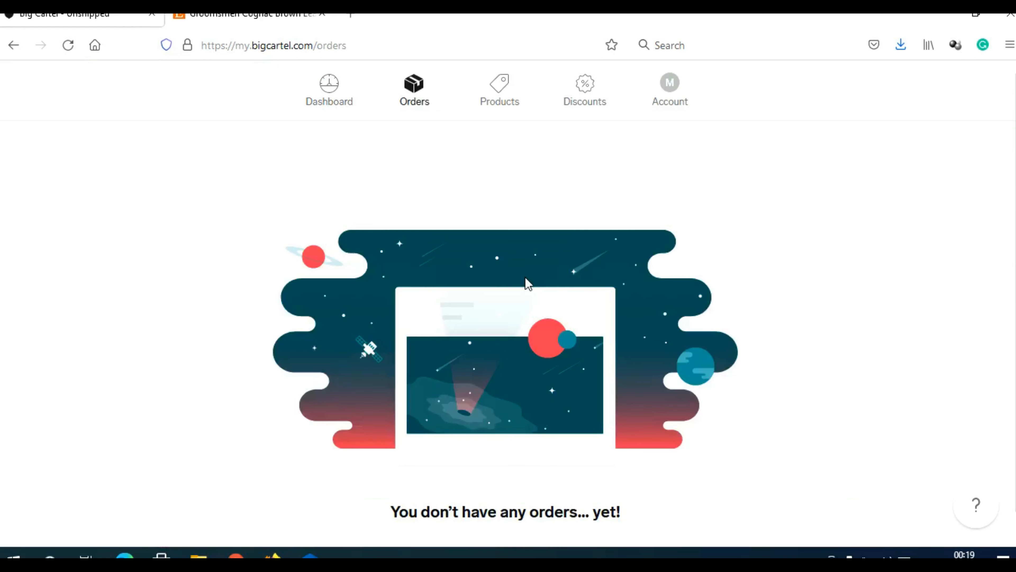
pyautogui.scroll(-1, 698, 280)
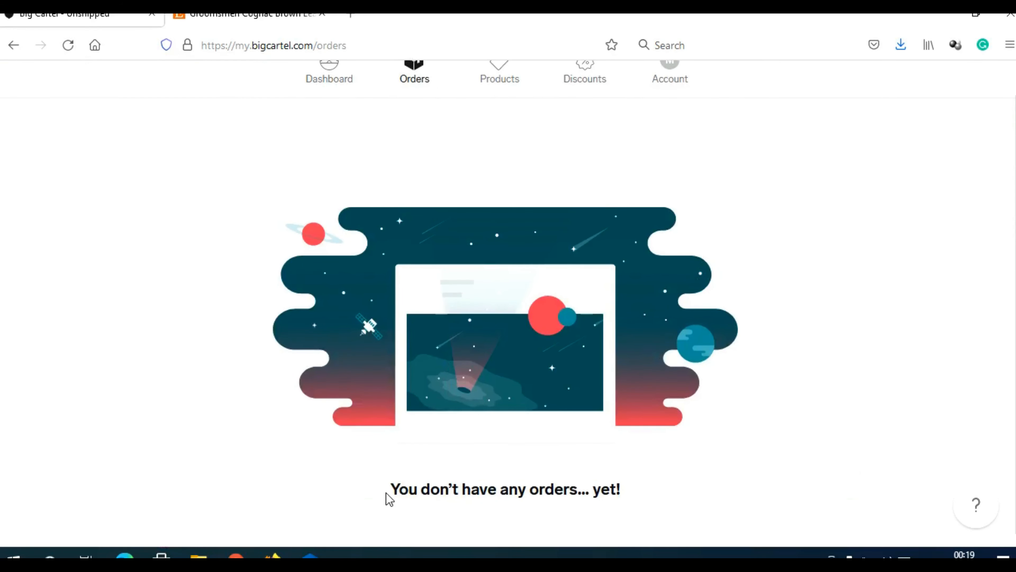
pyautogui.moveTo(390, 491); pyautogui.dragTo(631, 499)
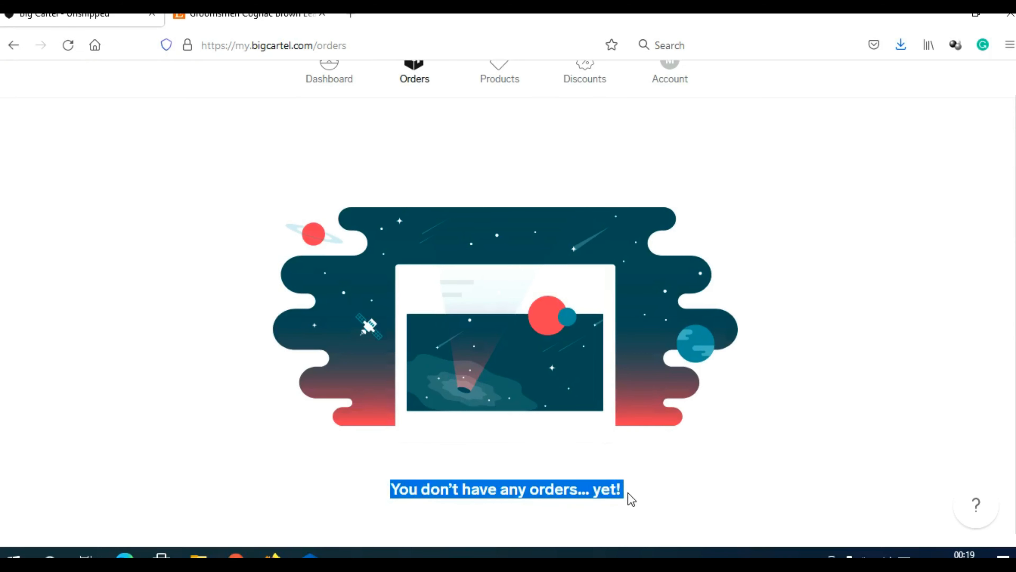
pyautogui.scroll(1, 652, 400)
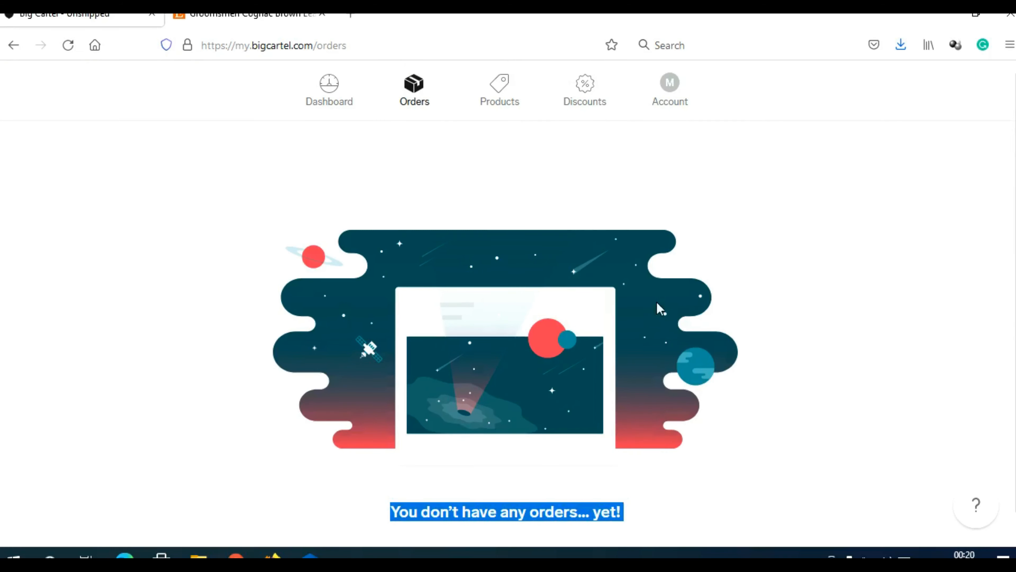
# Step: Visit the live Men's Corner storefront through the shop address in the account overview and view the suspenders product
pyautogui.click(669, 99)
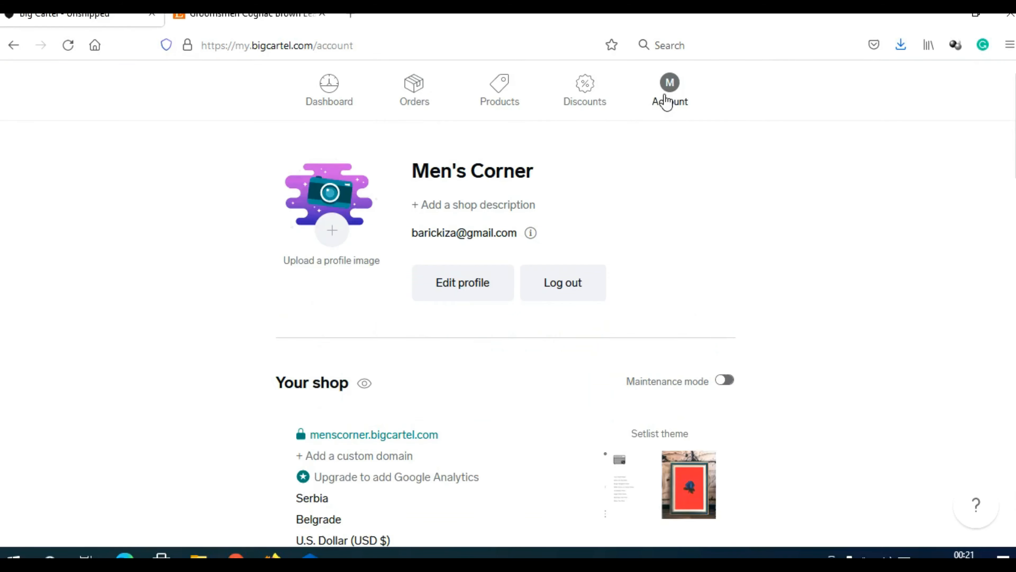
pyautogui.click(393, 441)
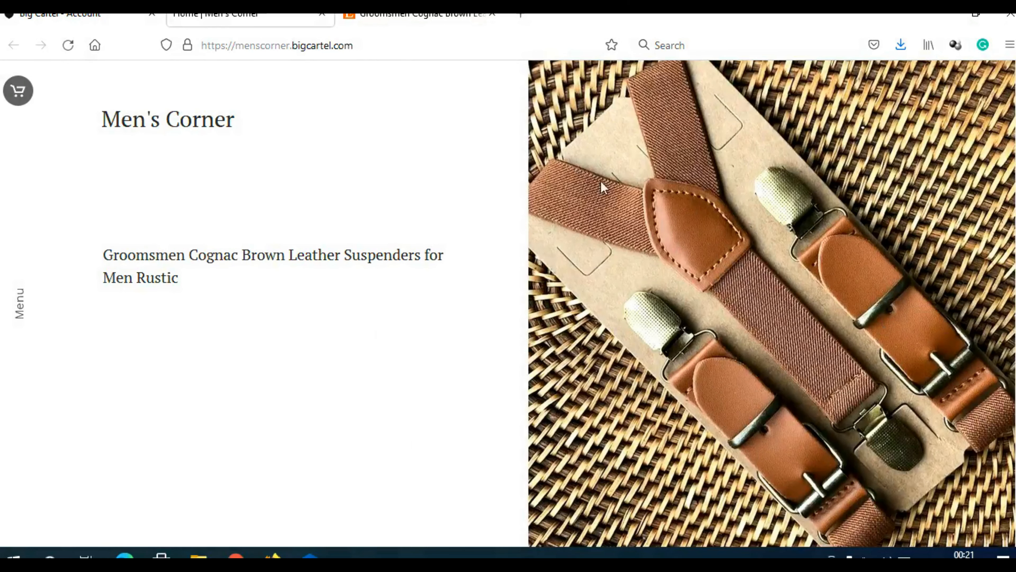
pyautogui.click(255, 261)
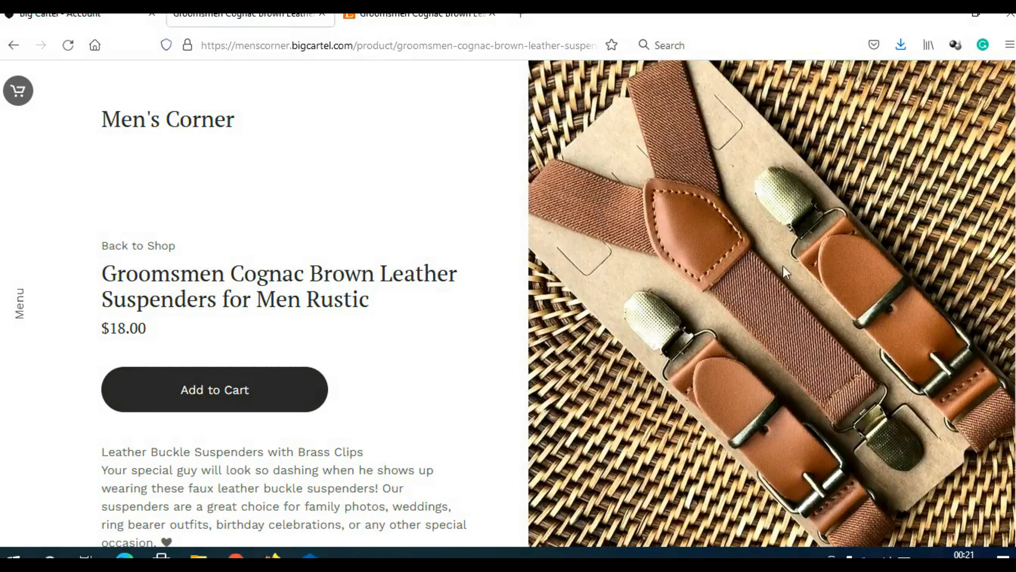
# Step: Examine the suspenders' title, description and price on the public product page
pyautogui.moveTo(179, 274); pyautogui.dragTo(396, 316)
pyautogui.scroll(-2, 431, 318)
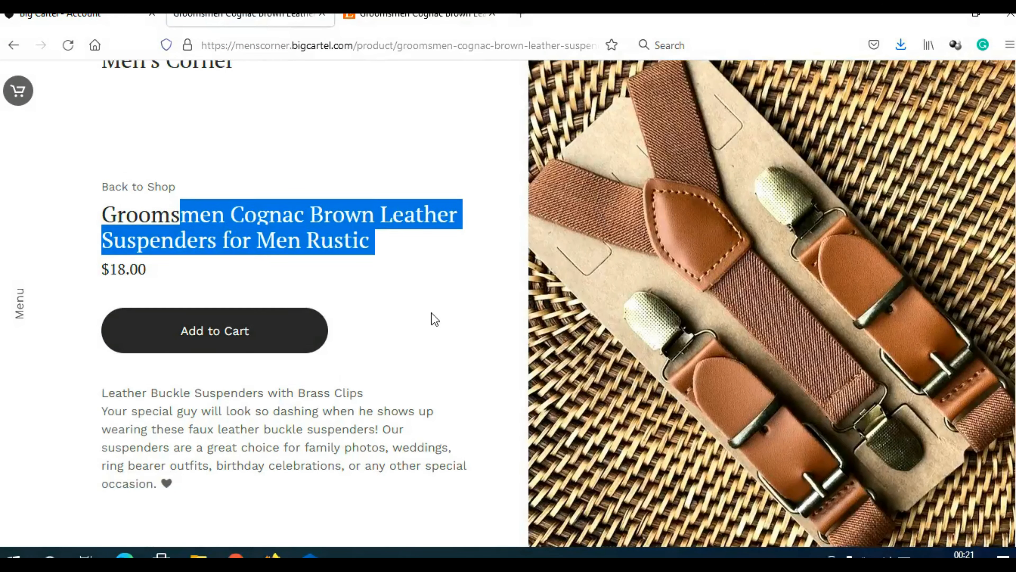
pyautogui.moveTo(117, 405); pyautogui.dragTo(344, 460)
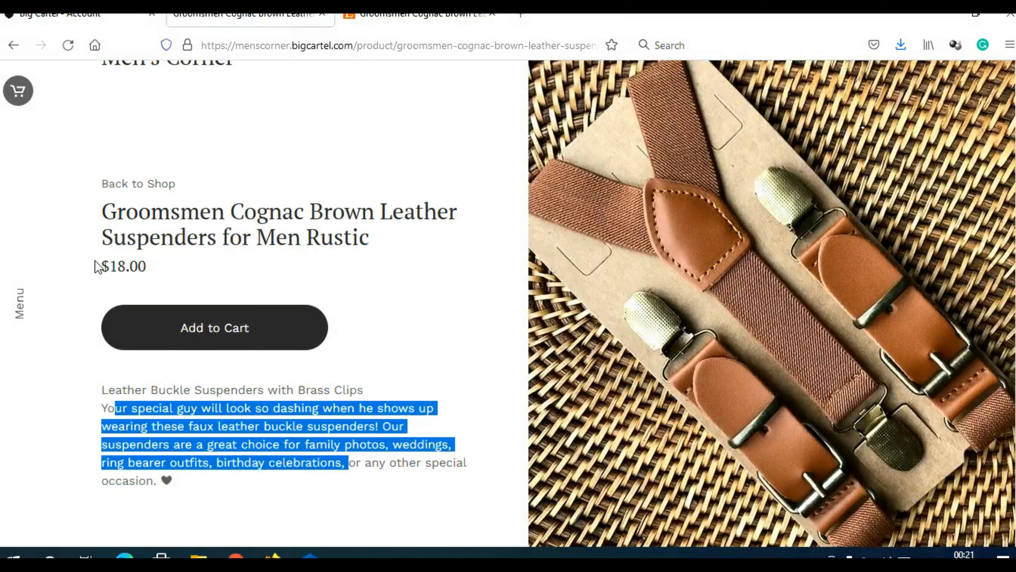
pyautogui.moveTo(101, 265); pyautogui.dragTo(152, 274)
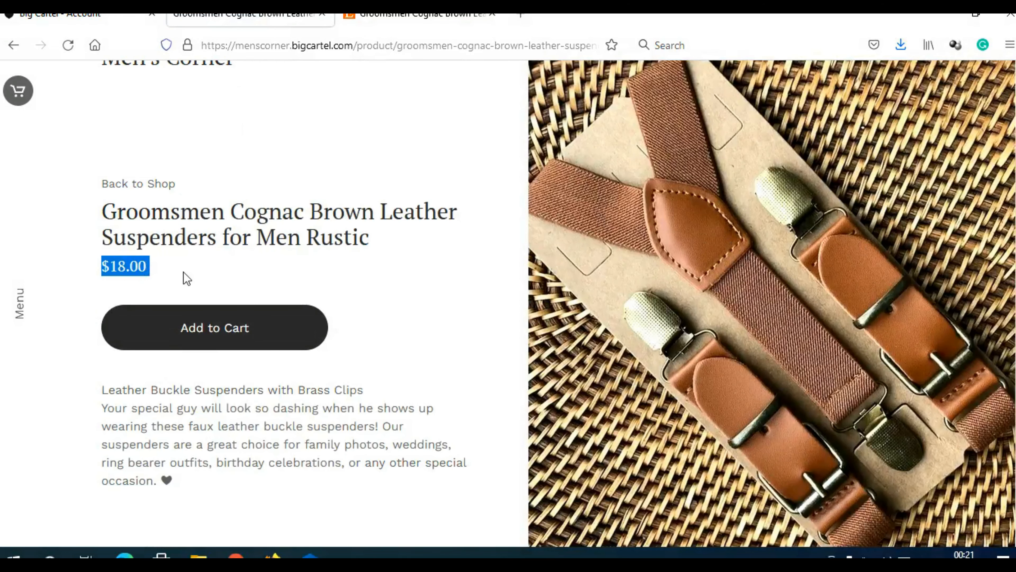